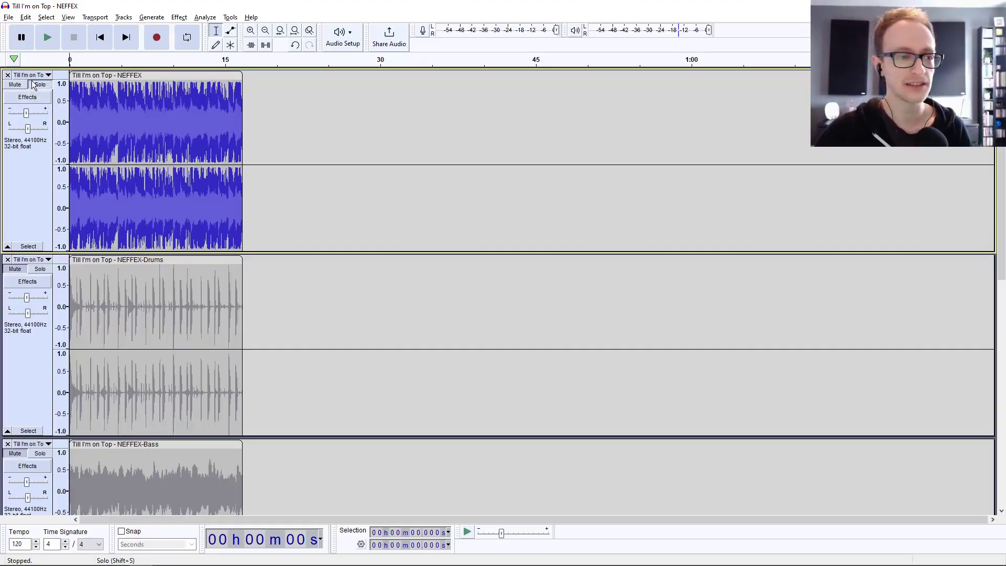
Play the original song briefly, then solo the Drums stem and resume playback.
left_click(47, 38)
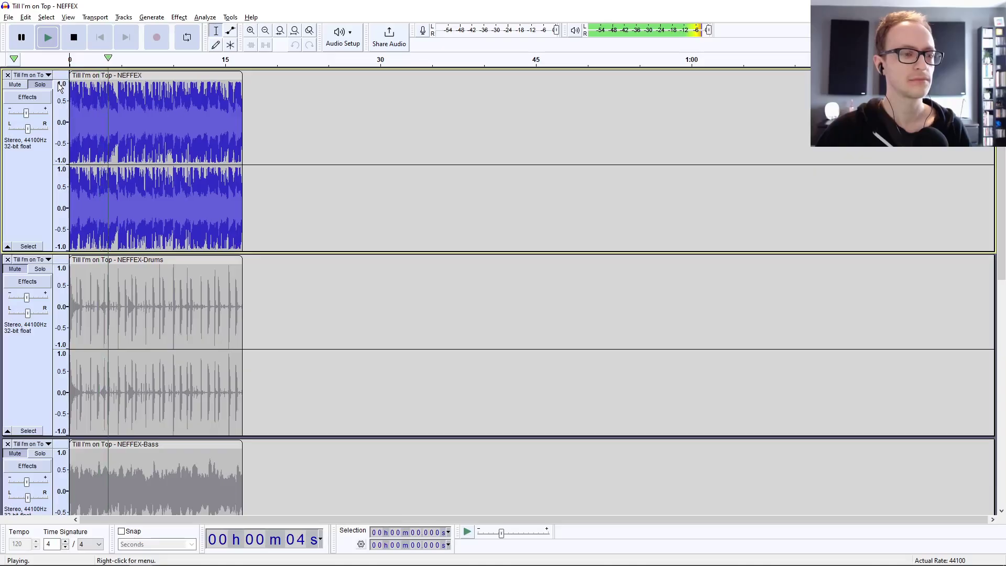
key("space")
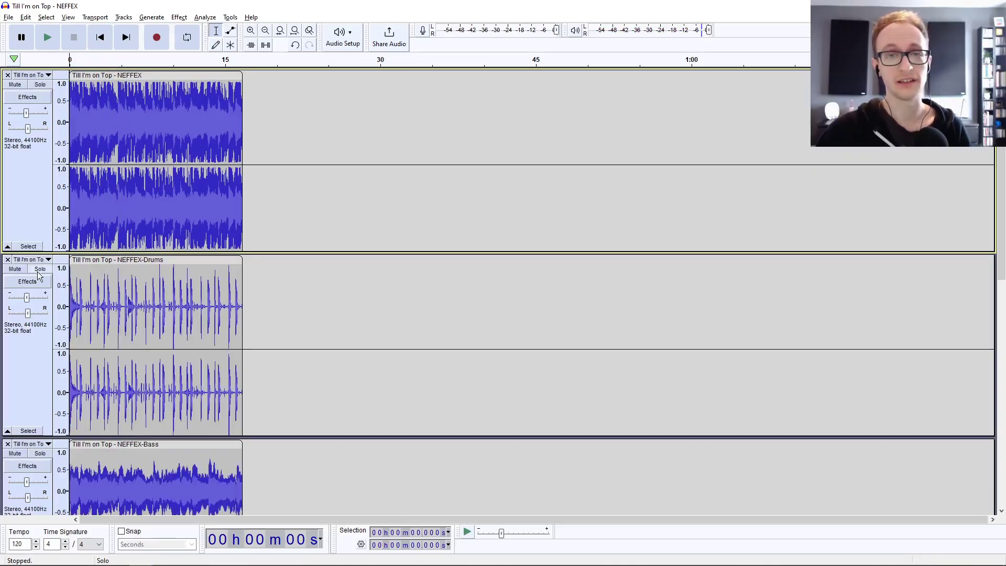
left_click(39, 271)
key("space")
Solo the Bass, Other Instruments and Vocals stems in turn while it plays.
scroll(78, 229, "down", 5)
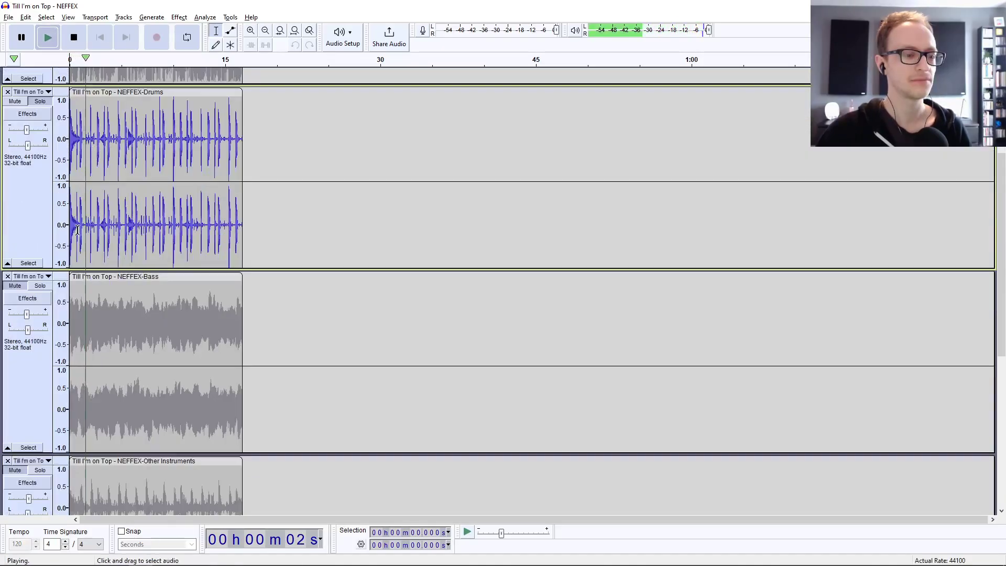
left_click(40, 285)
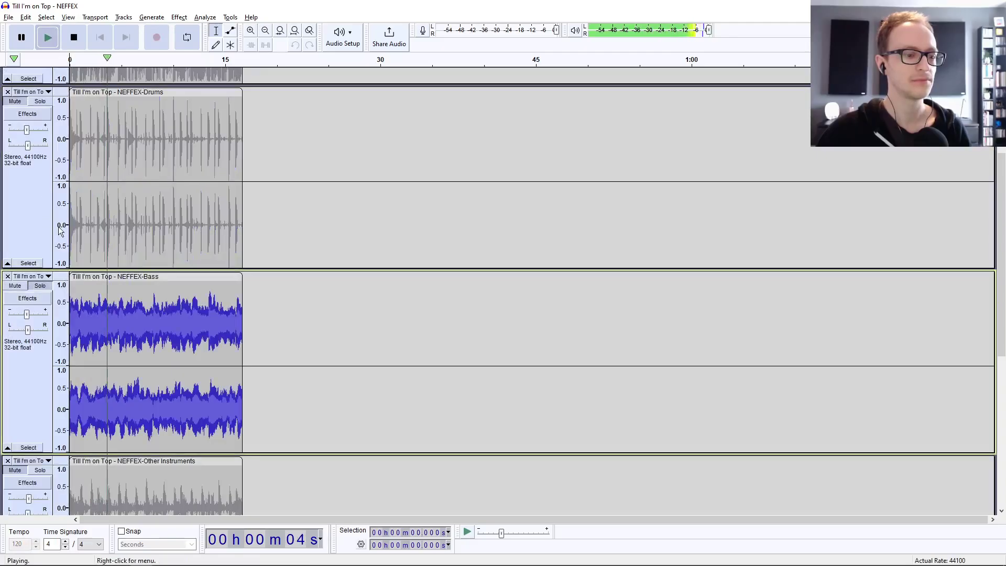
scroll(57, 246, "down", 6)
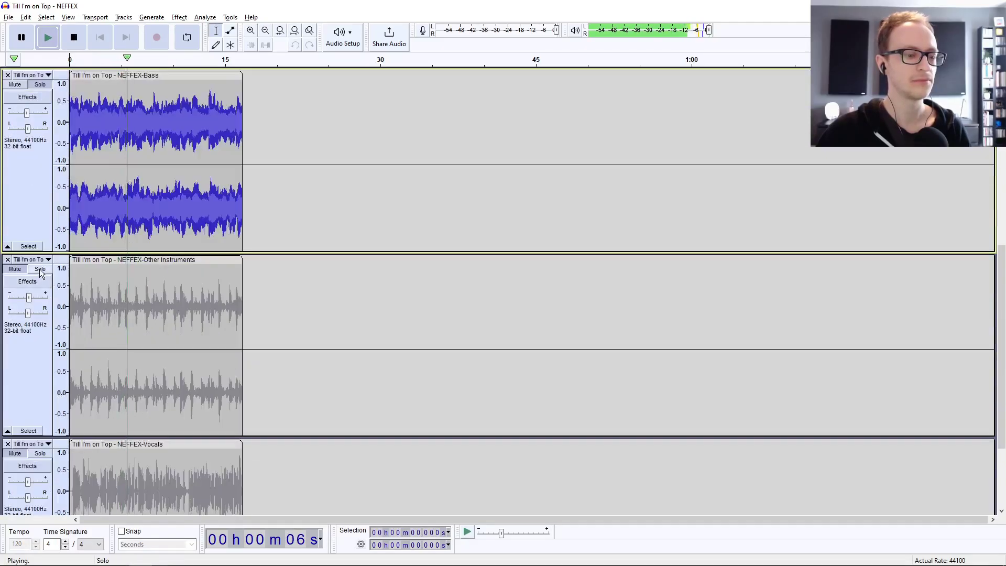
left_click(40, 269)
scroll(39, 272, "down", 4)
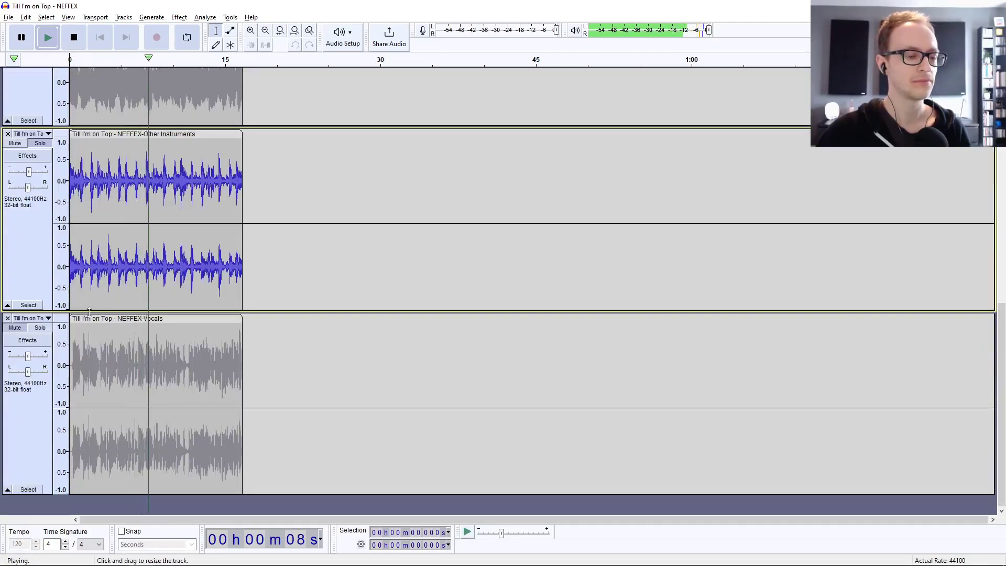
left_click(45, 330)
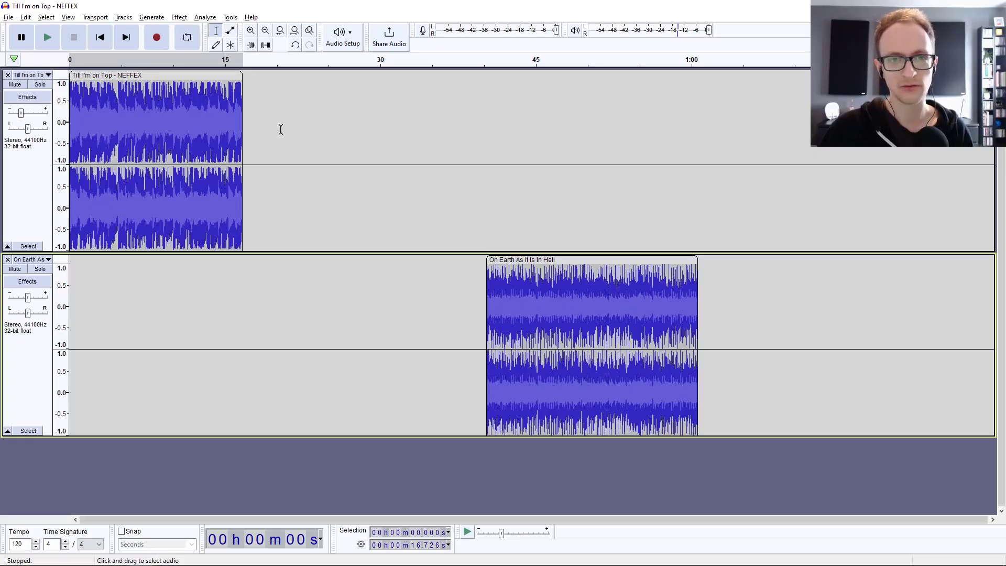
In Chrome, view the plugin README, then read the OpenVINO plugin Releases page.
key("alt+Tab")
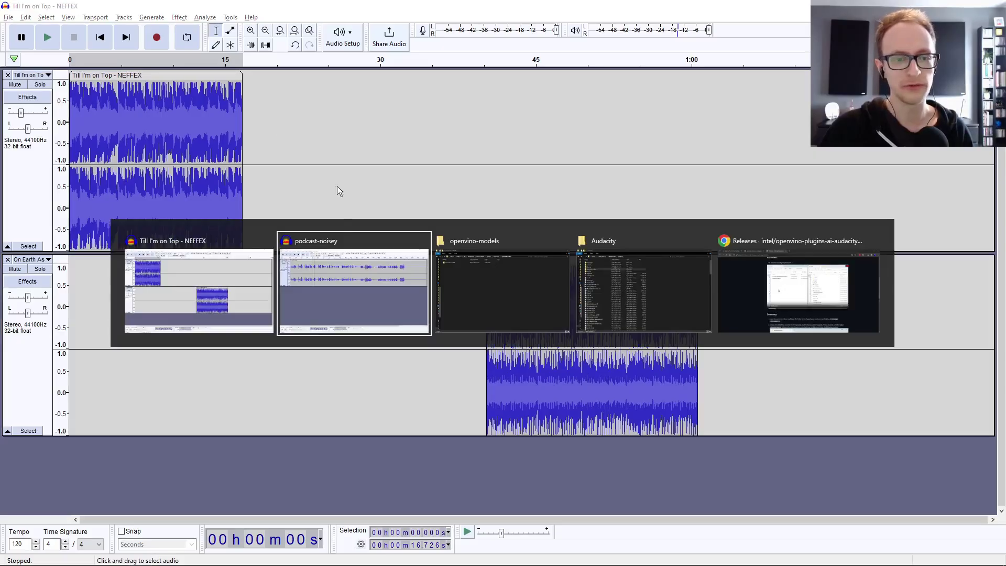
left_click(756, 256)
left_click(208, 21)
left_click(332, 23)
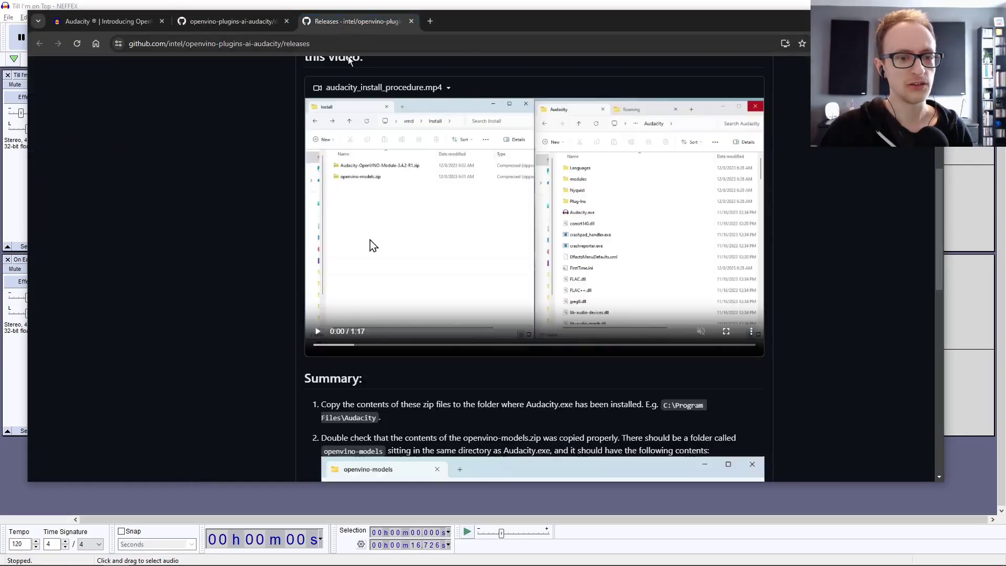
scroll(279, 163, "up", 6)
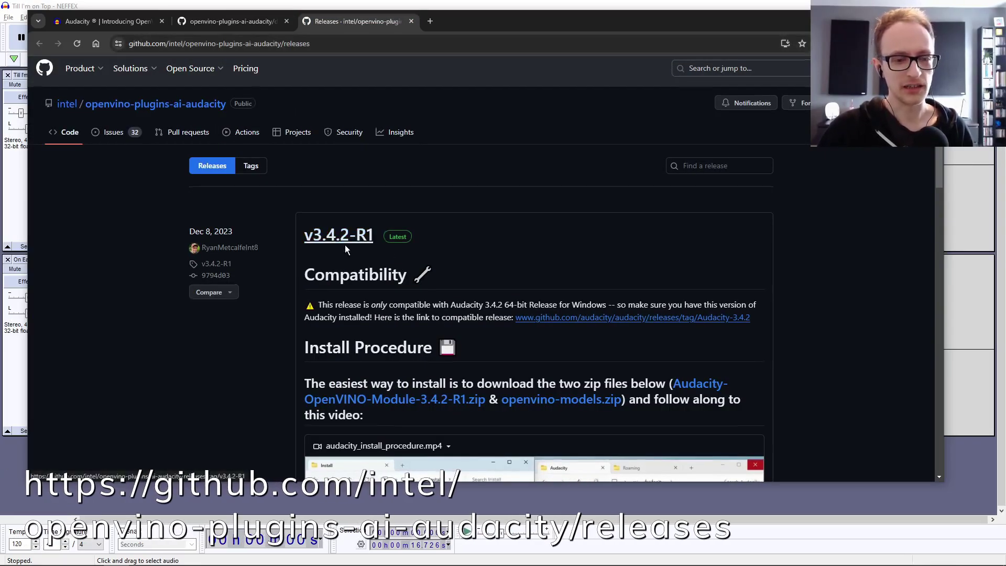
scroll(345, 247, "down", 2)
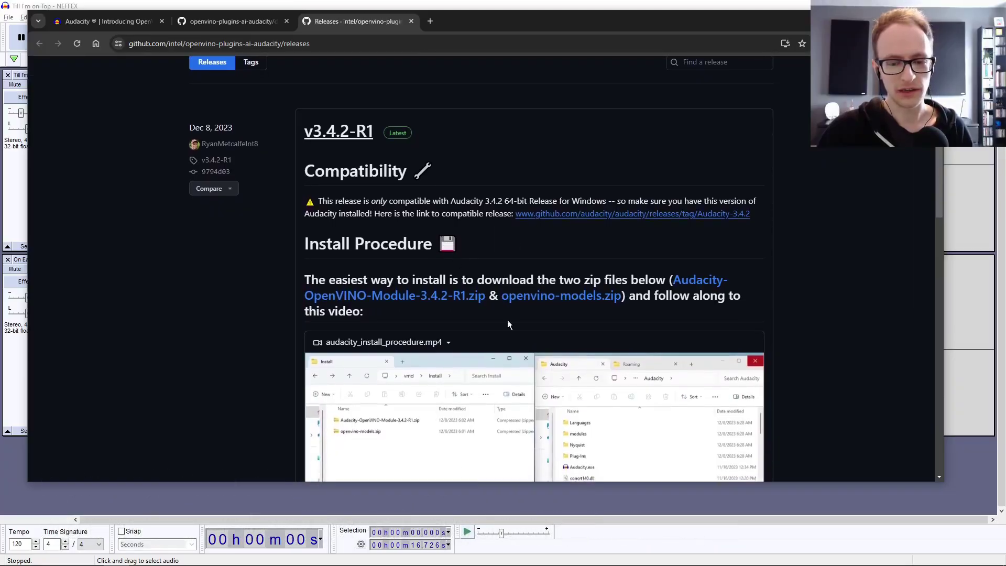
Read the Audacity blog post on OpenVINO effects, then return to the v3.4.2-R1 release.
left_click(138, 24)
scroll(431, 240, "down", 6)
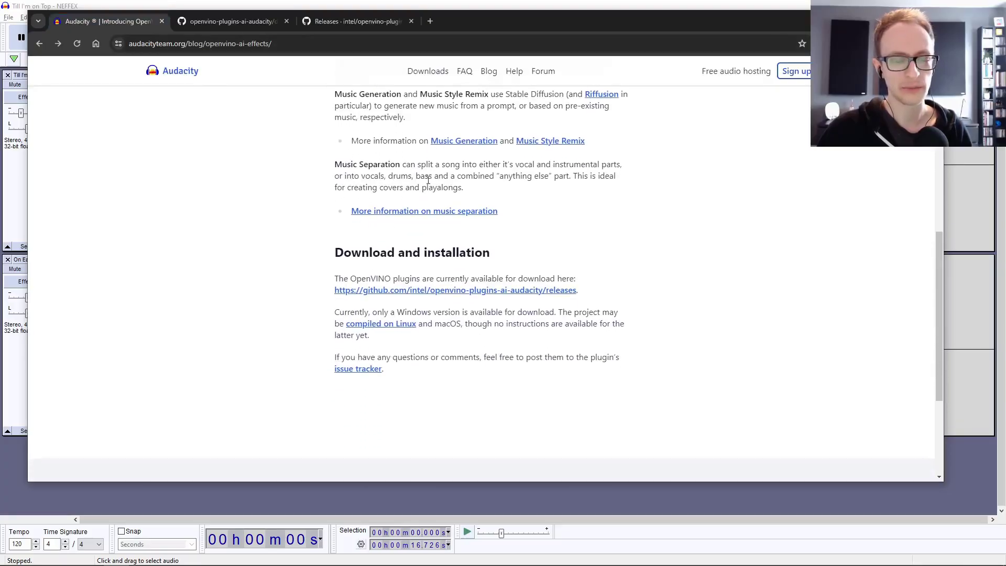
left_click(345, 23)
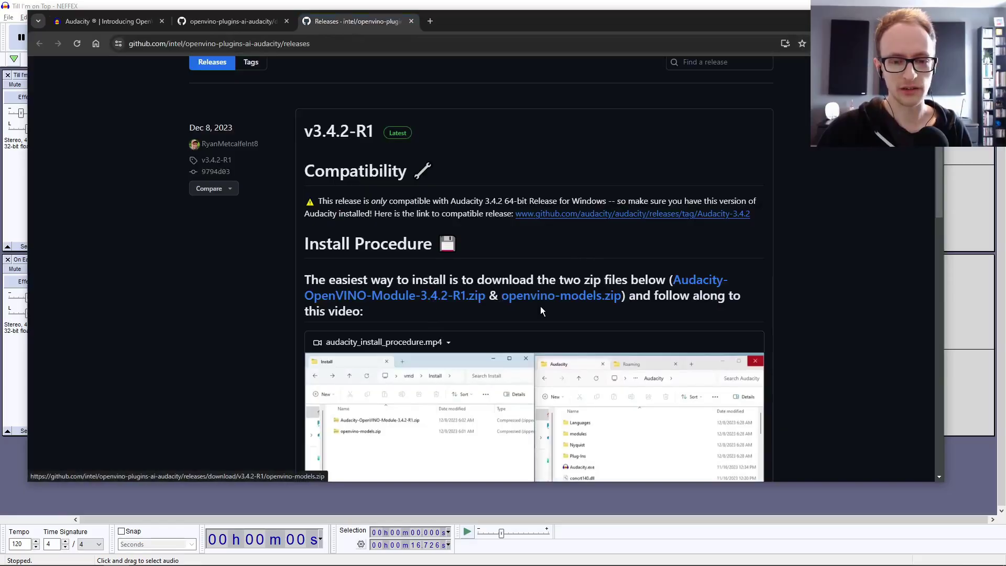
key("alt+Tab")
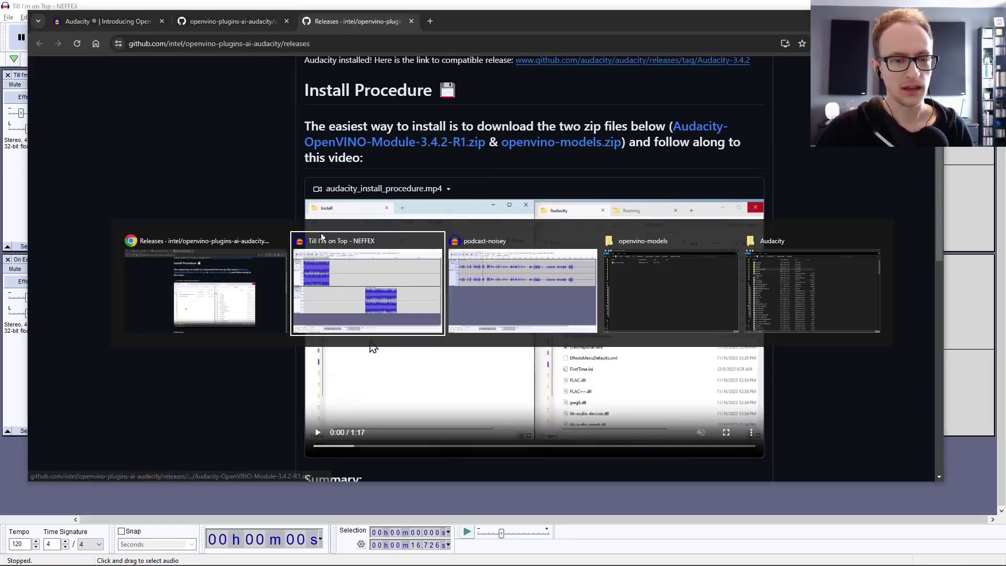
Show the OpenVINO download folder beside the Audacity install folder containing Audacity.exe.
left_click(696, 272)
key("alt+Up")
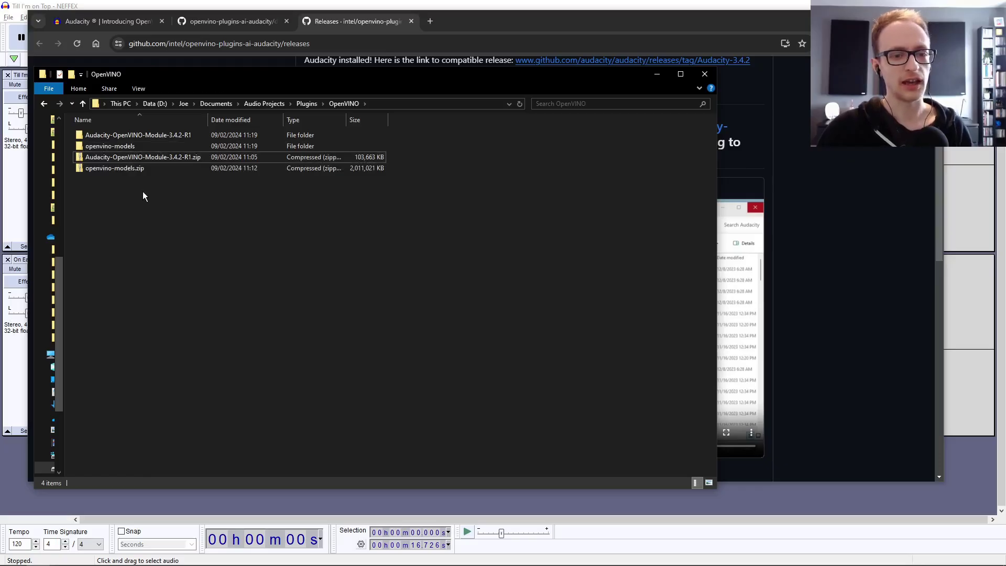
key("alt+Tab")
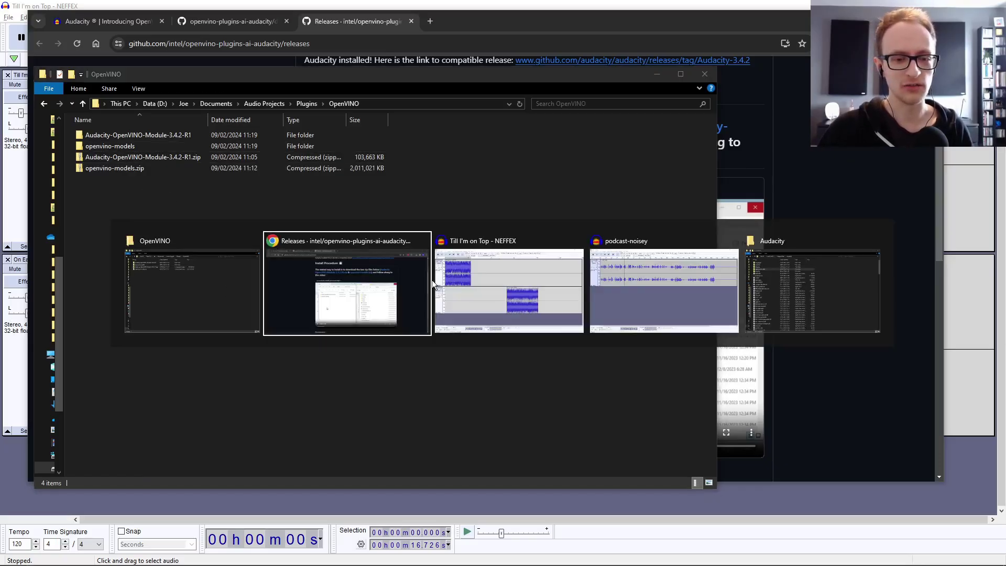
left_click(812, 275)
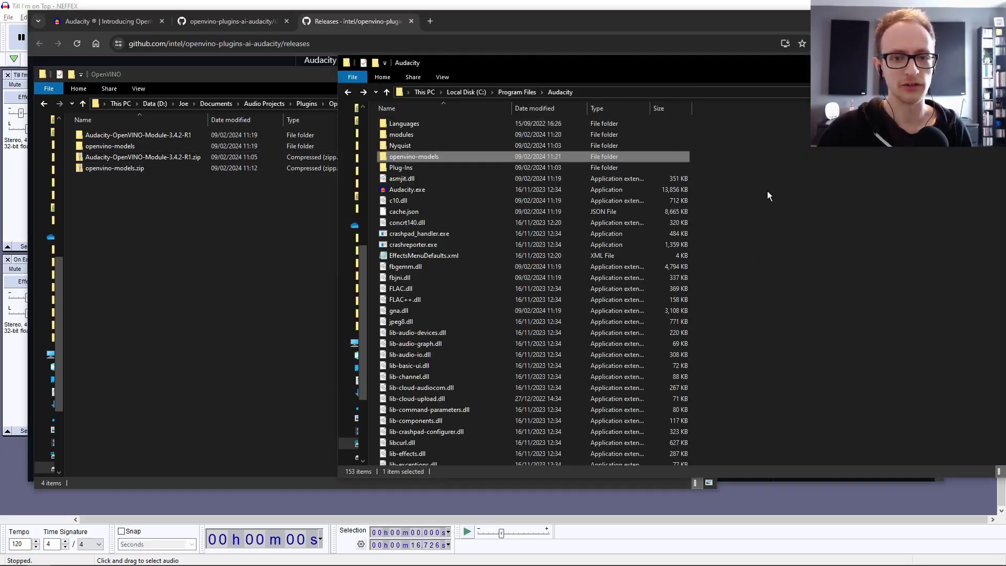
left_click(568, 192)
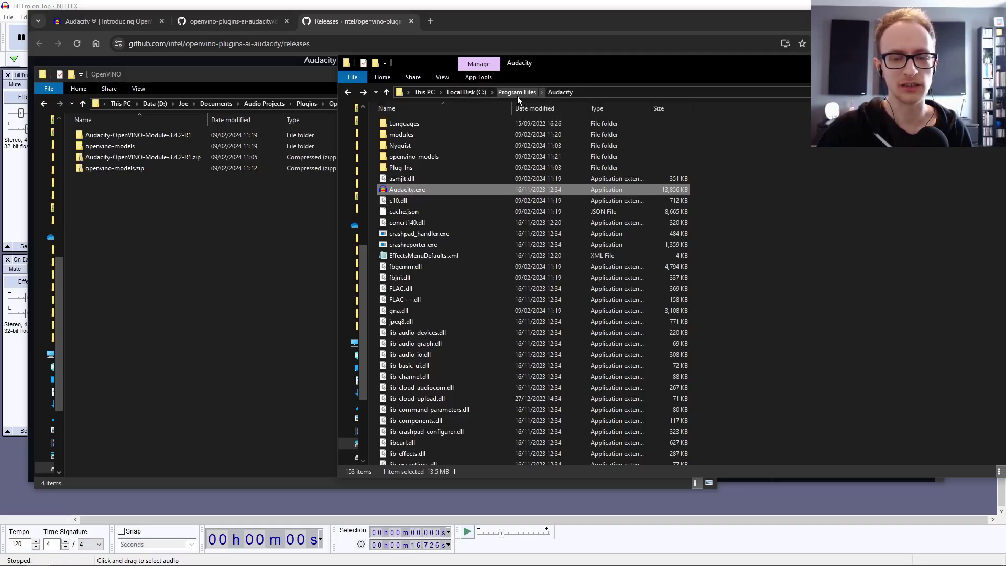
Open the extracted openvino-models folder to find the inner openvino-models folder.
double_click(143, 147)
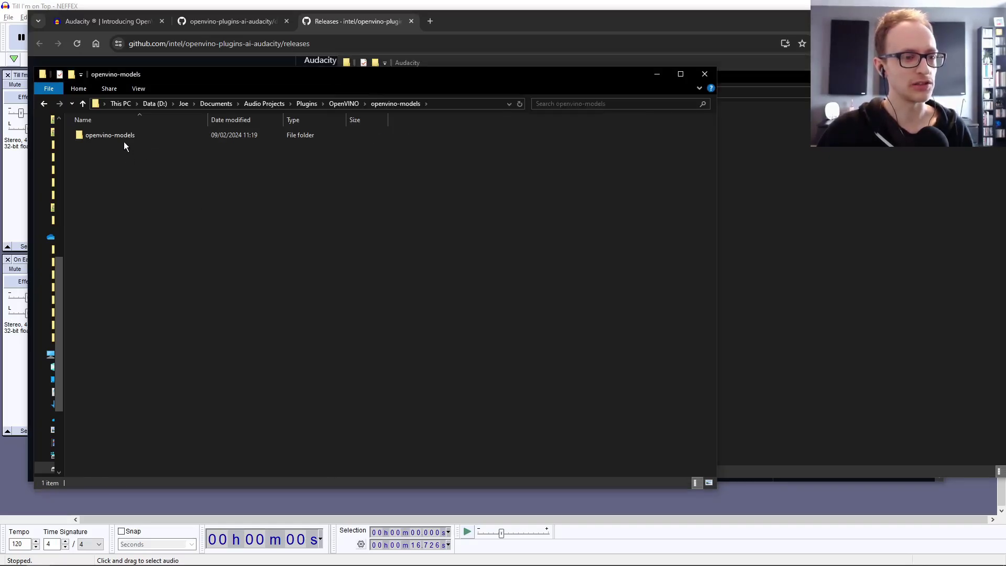
left_click(124, 144)
key("alt+Tab")
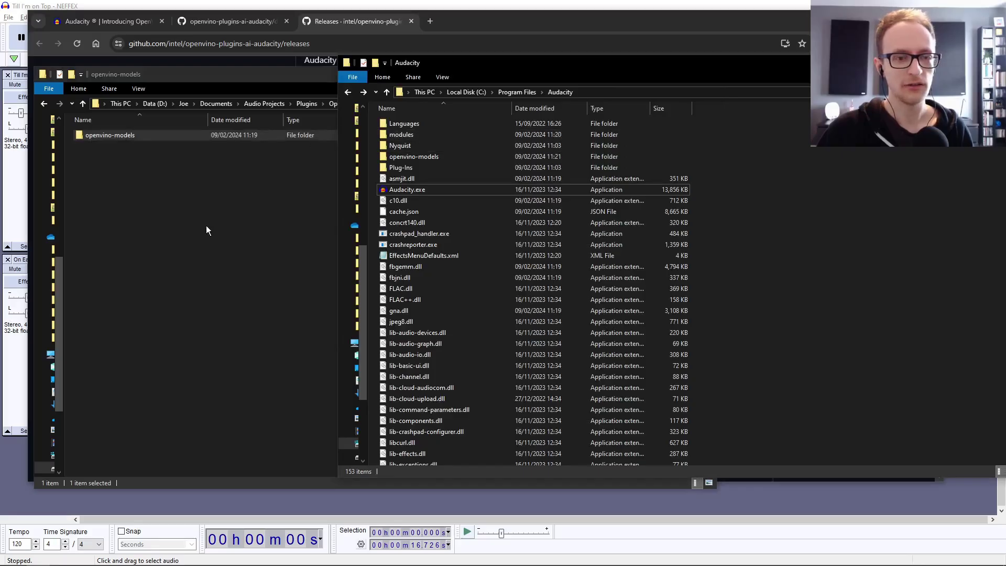
left_click(206, 225)
left_click(344, 104)
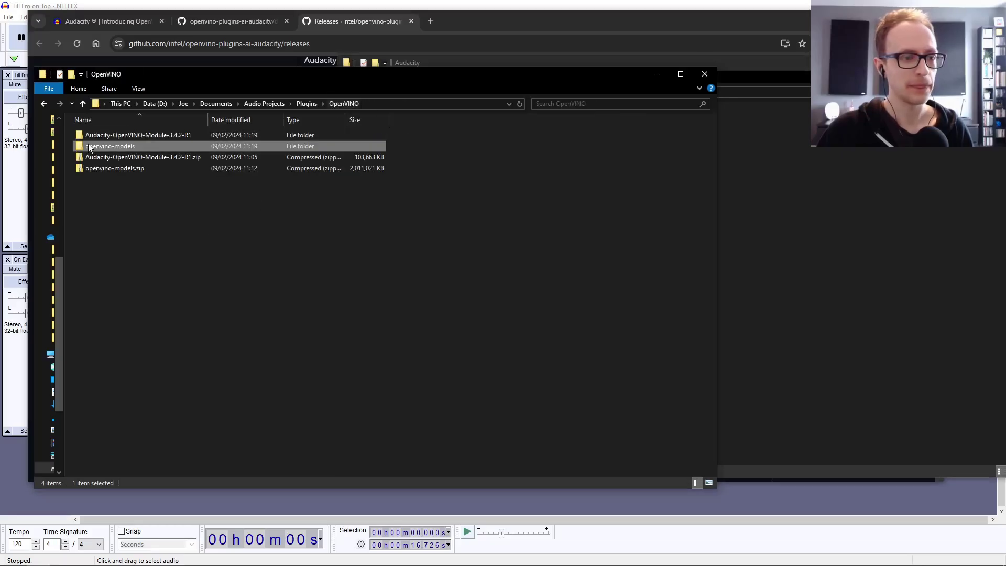
Compare the extracted Audacity-OpenVINO-Module-3.4.2-R1 folder with the install folder, then return to Audacity.
double_click(127, 136)
left_click(803, 248)
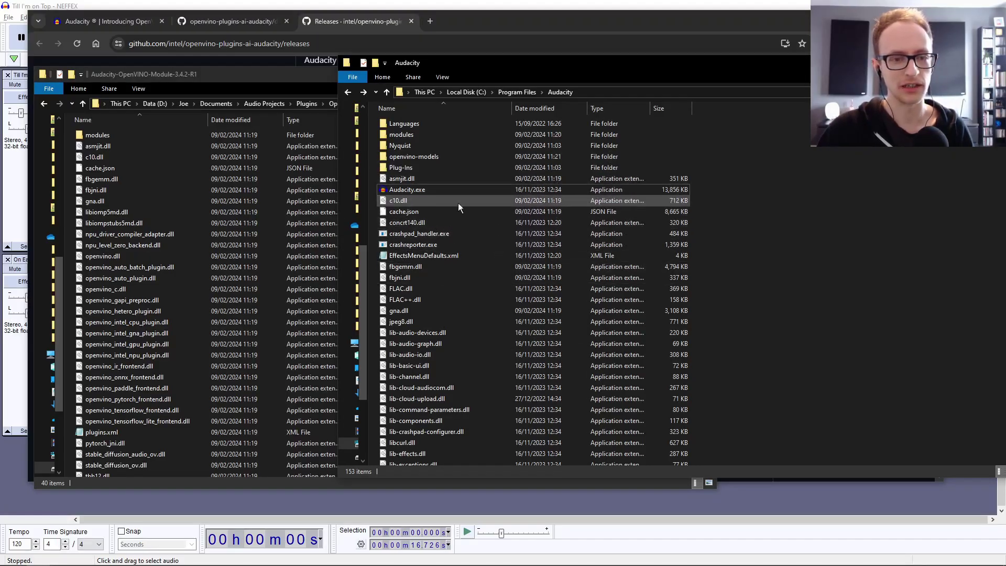
left_click(283, 224)
key("alt+Left")
left_click(556, 4)
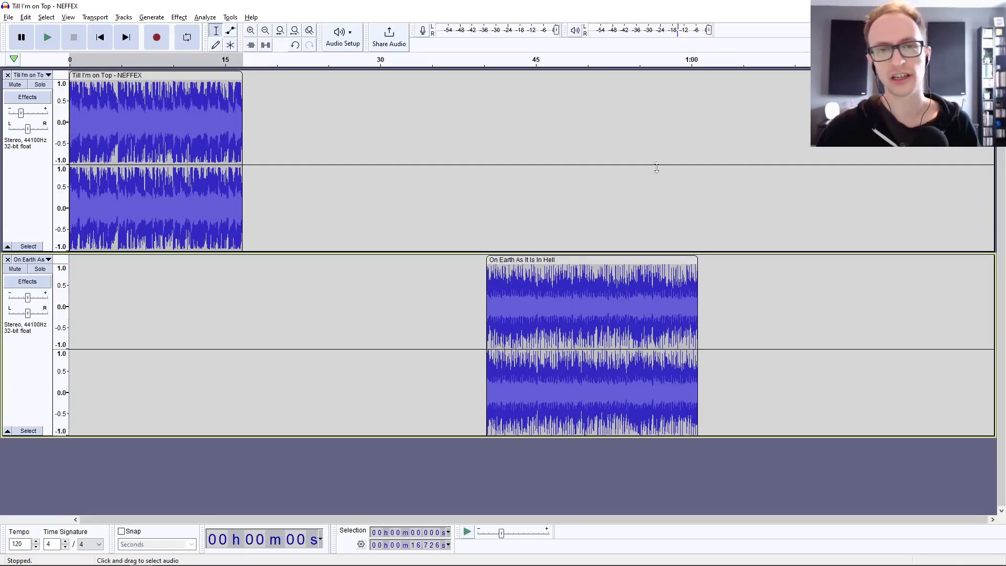
left_click(185, 18)
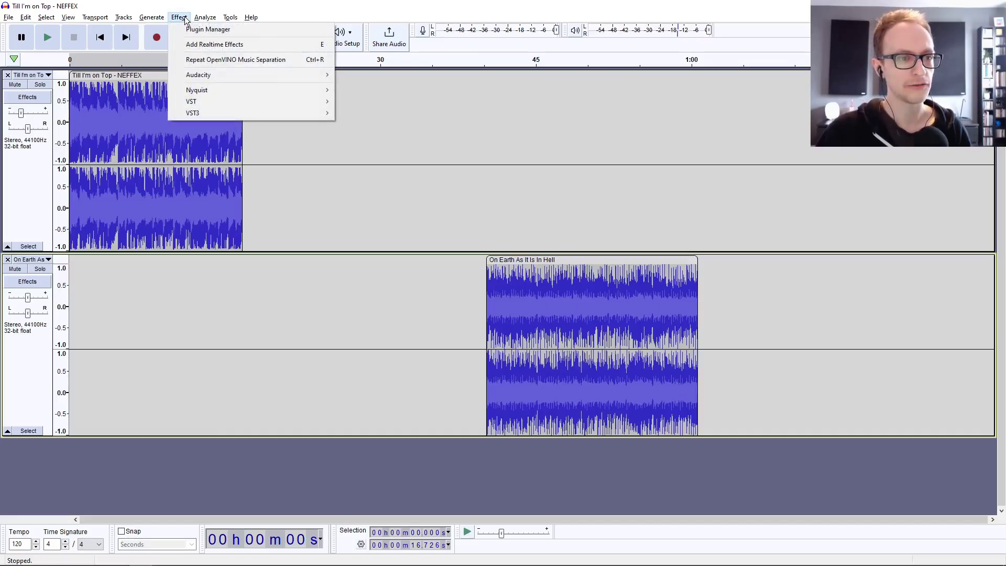
mouse_move(307, 76)
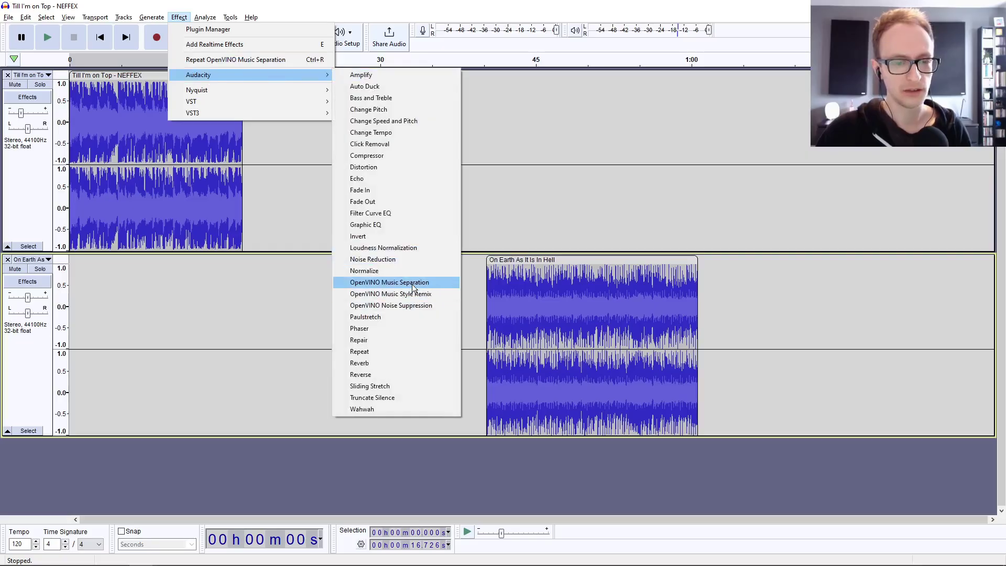
left_click(263, 220)
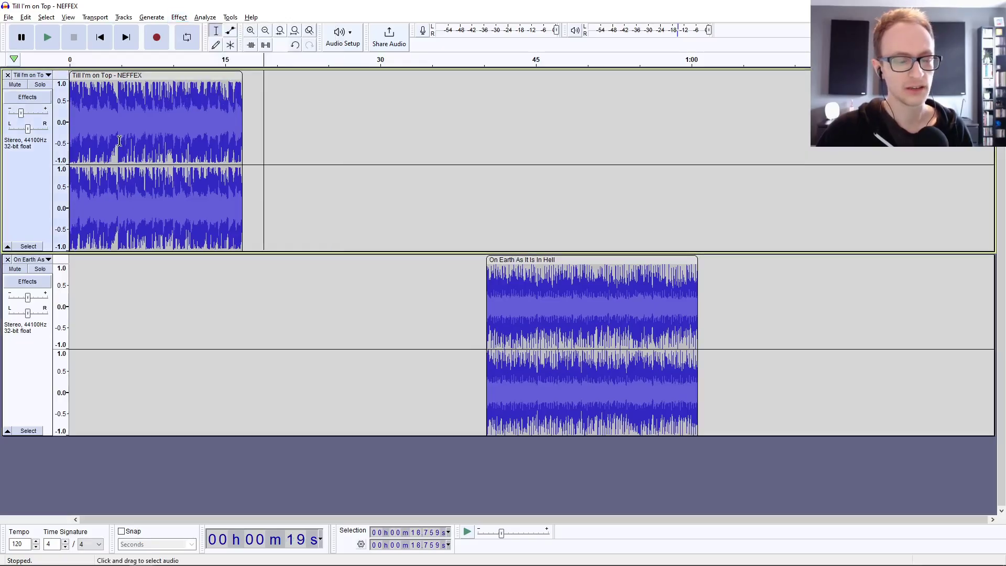
left_click(115, 131)
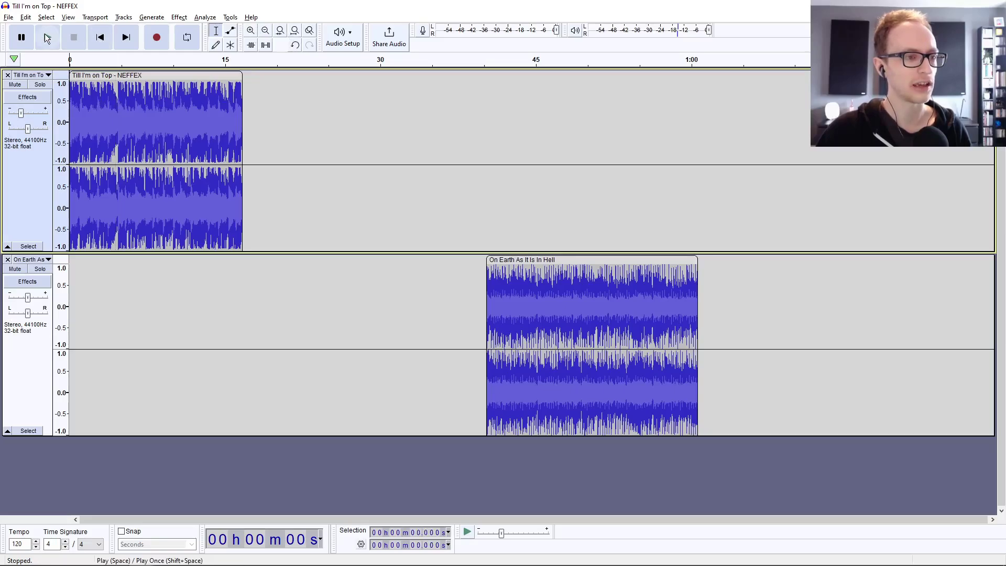
left_click(47, 38)
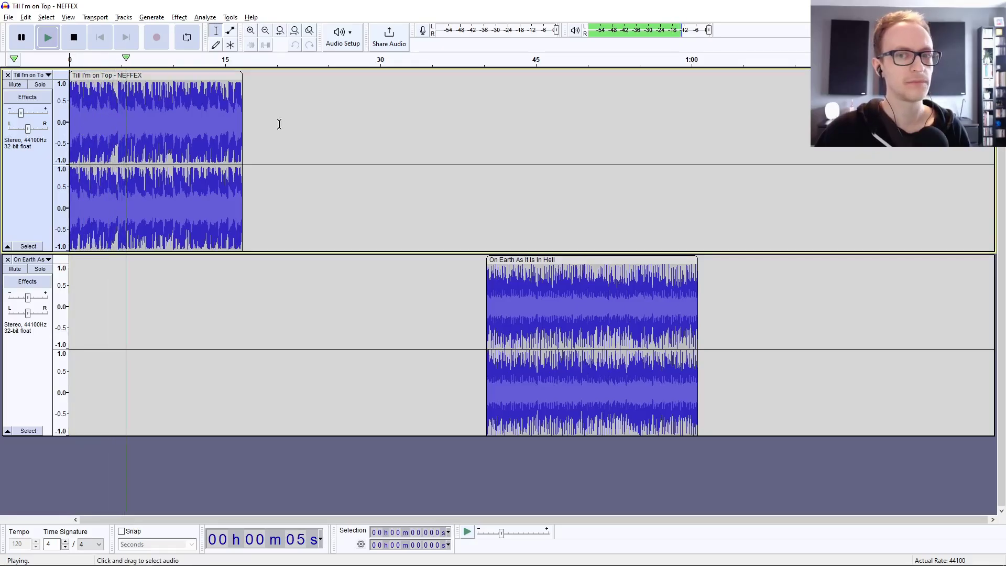
key("space")
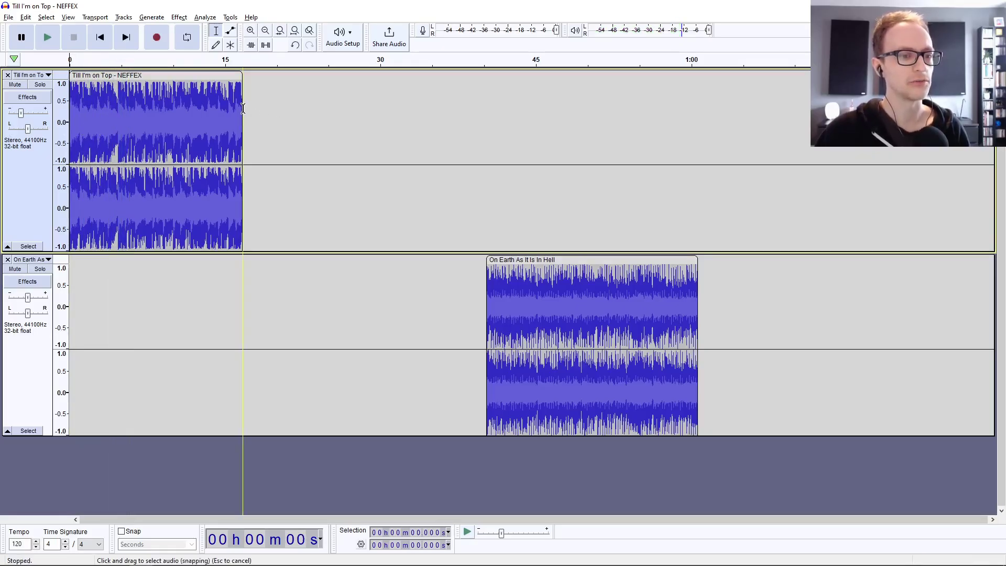
Select Till I'm on Top (0–16.726 s) and run OpenVINO Music Separation in 4 Stem mode.
left_click_drag(242, 108, 31, 115)
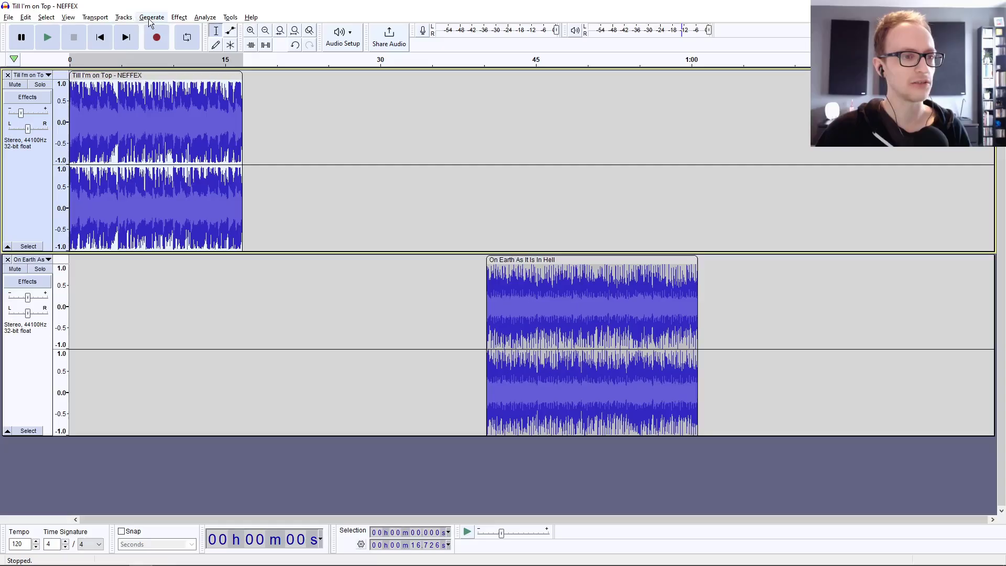
left_click(176, 18)
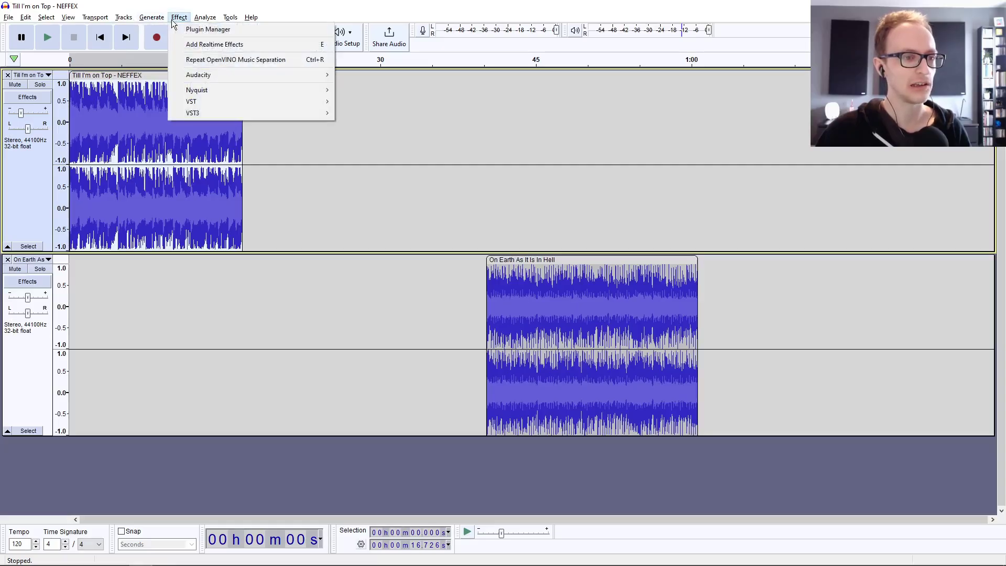
mouse_move(218, 79)
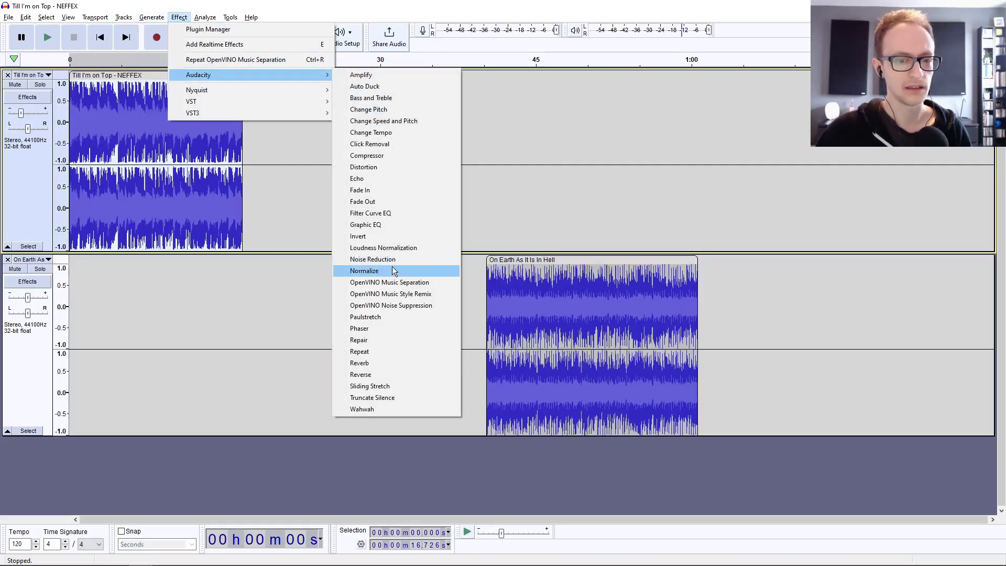
left_click(391, 283)
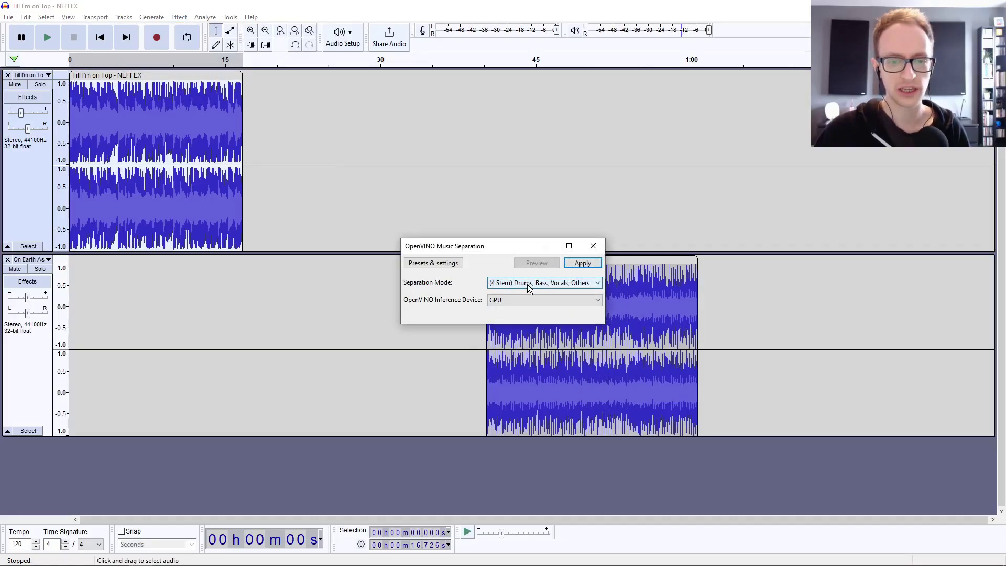
left_click(551, 285)
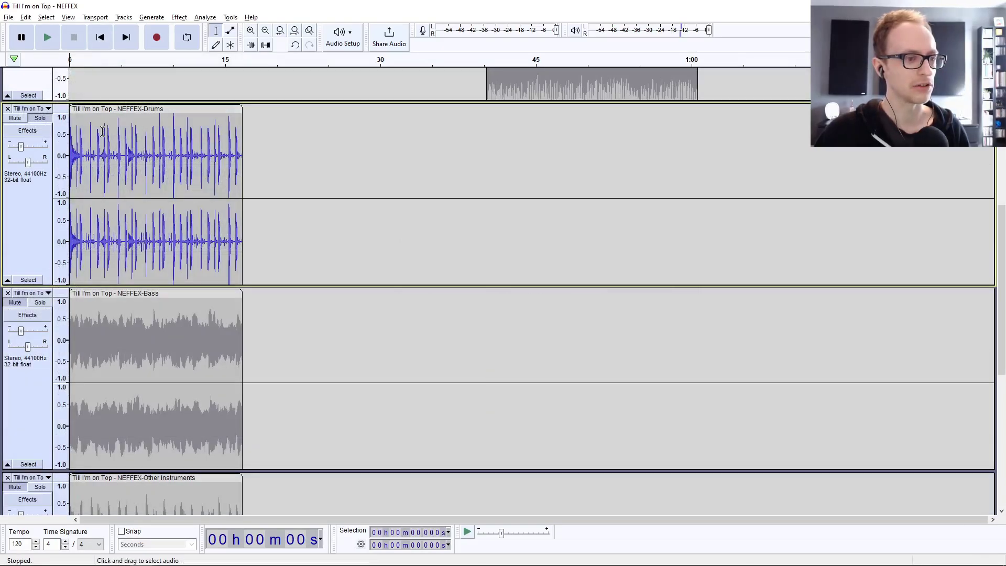
Play the stems, raise the Drums gain, then hear the Bass stem solo.
key("space")
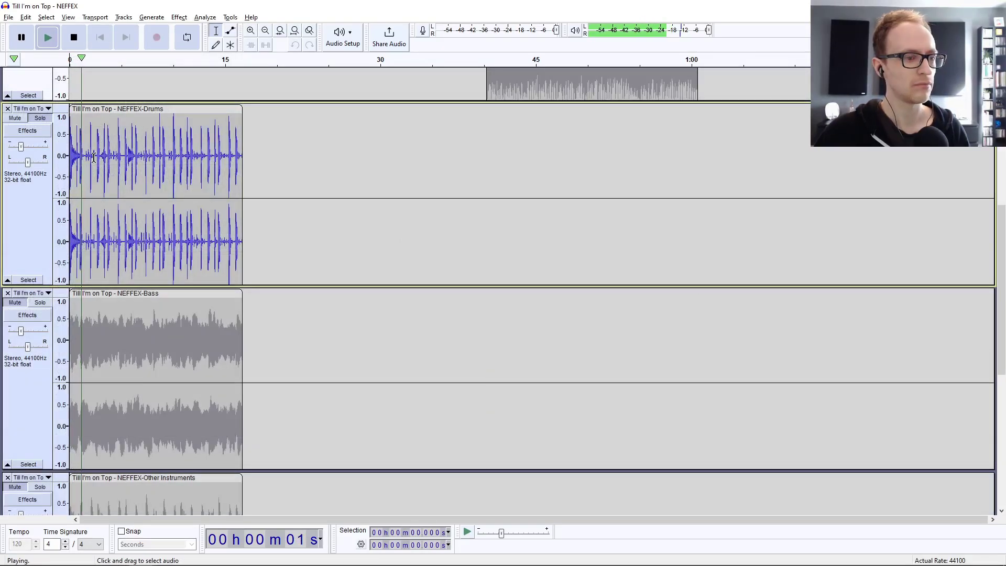
left_click_drag(21, 146, 26, 146)
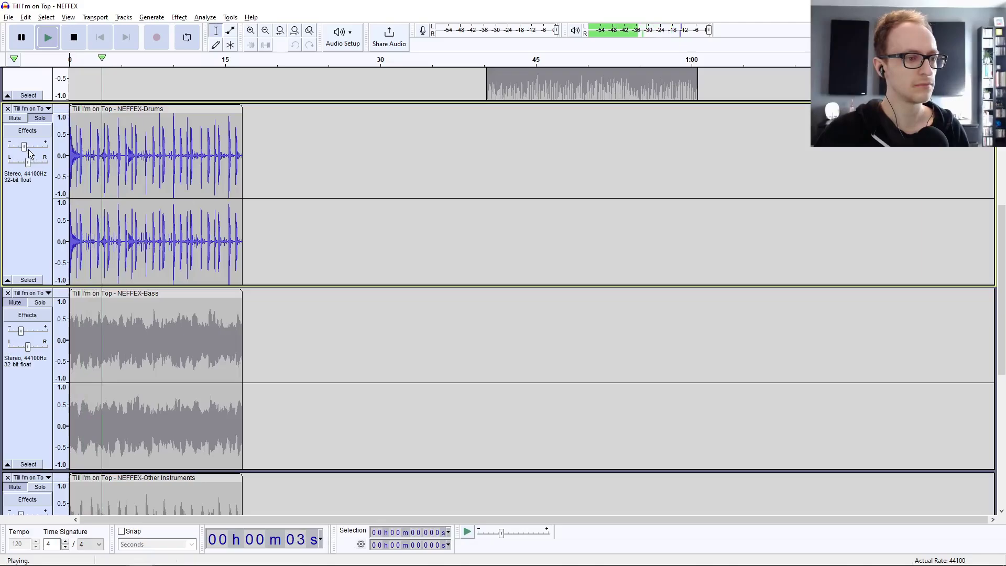
key("space")
left_click(41, 302)
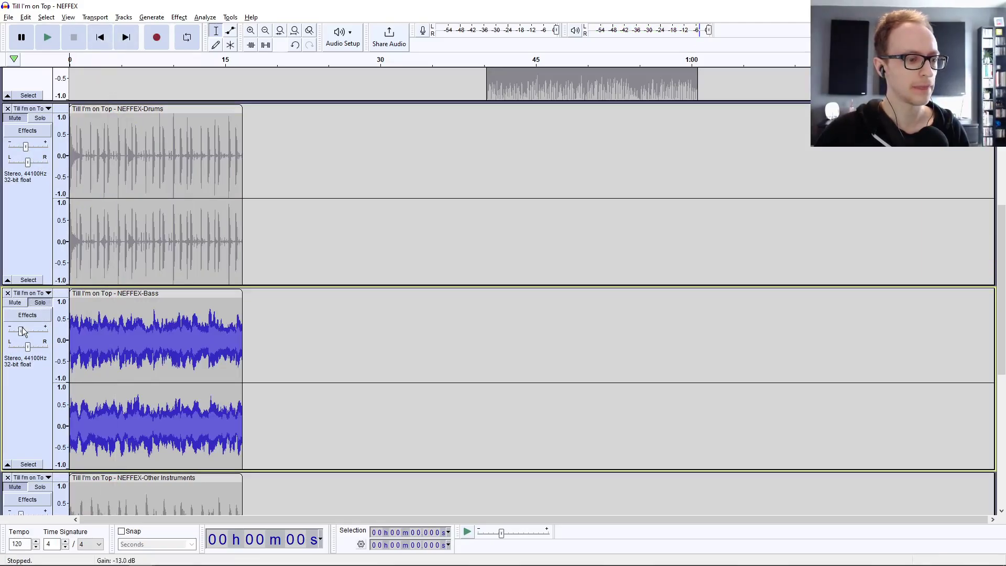
key("space")
scroll(95, 340, "down", 2)
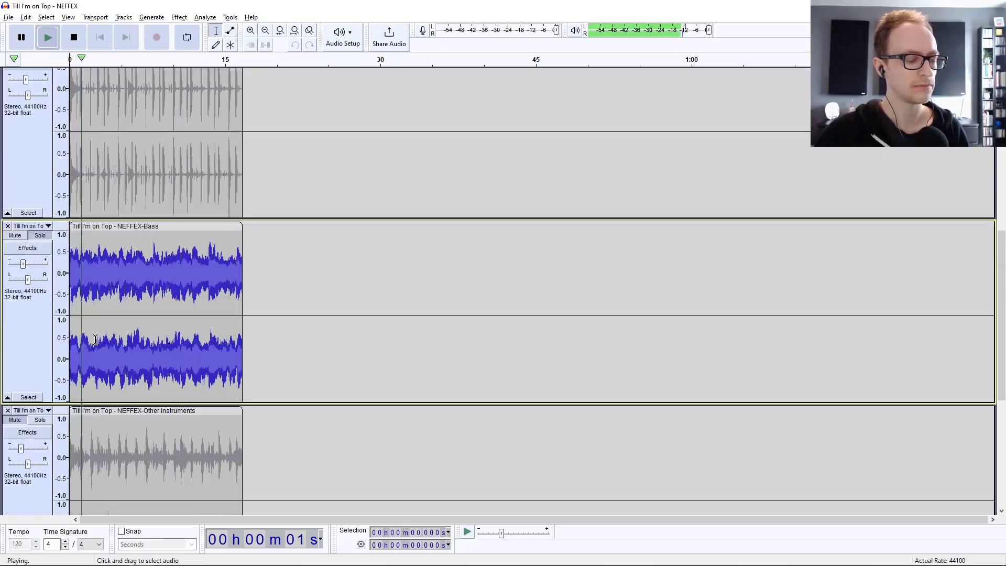
scroll(95, 340, "down", 4)
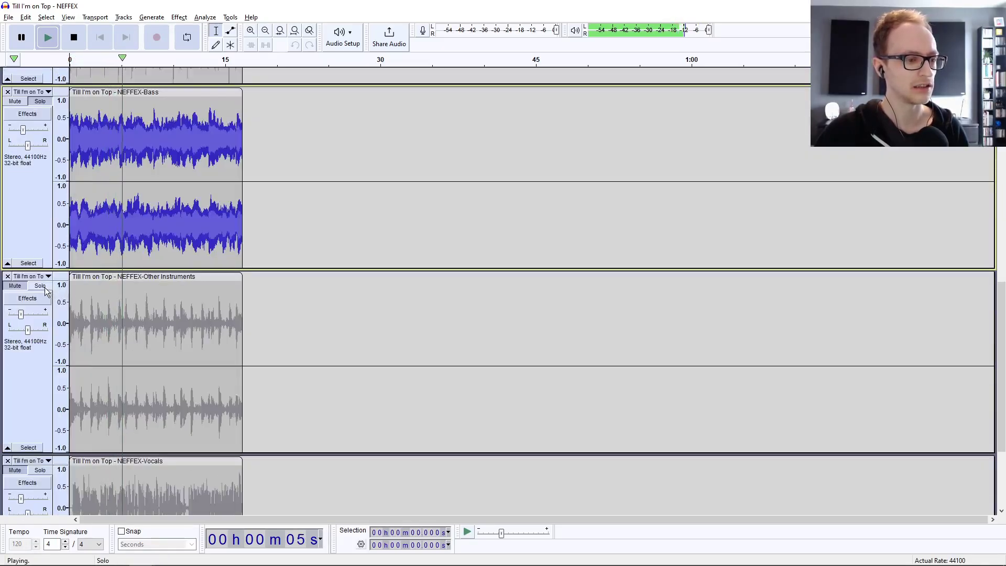
key("space")
Solo the Other Instruments stem, play it and raise its gain.
left_click(63, 314)
key("space")
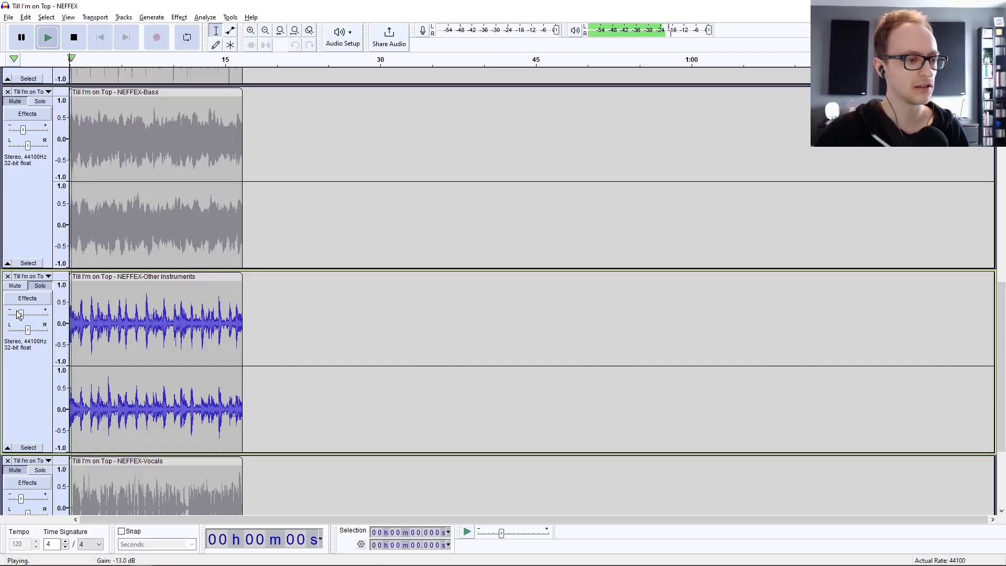
left_click_drag(21, 313, 23, 314)
scroll(120, 328, "down", 2)
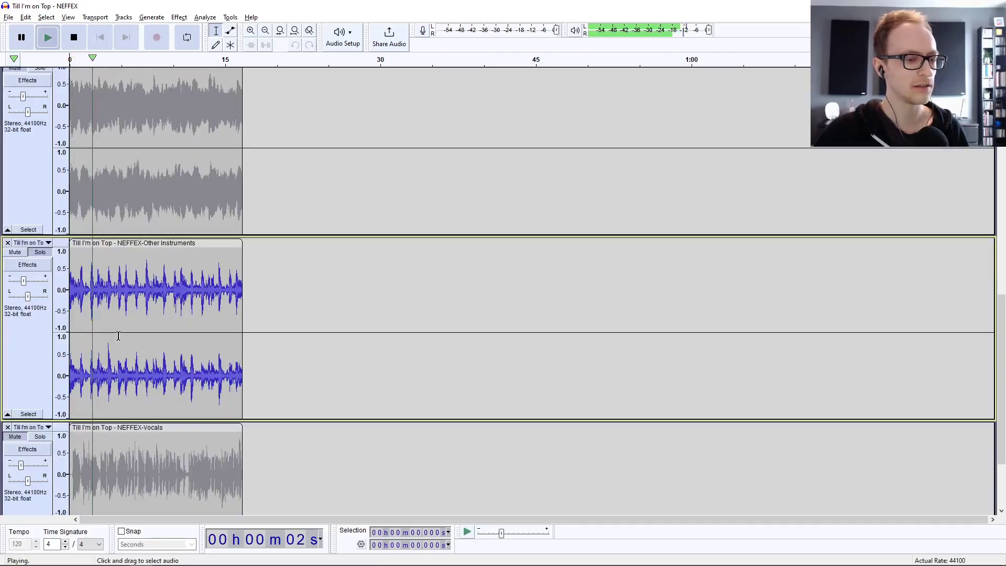
scroll(120, 325, "down", 2)
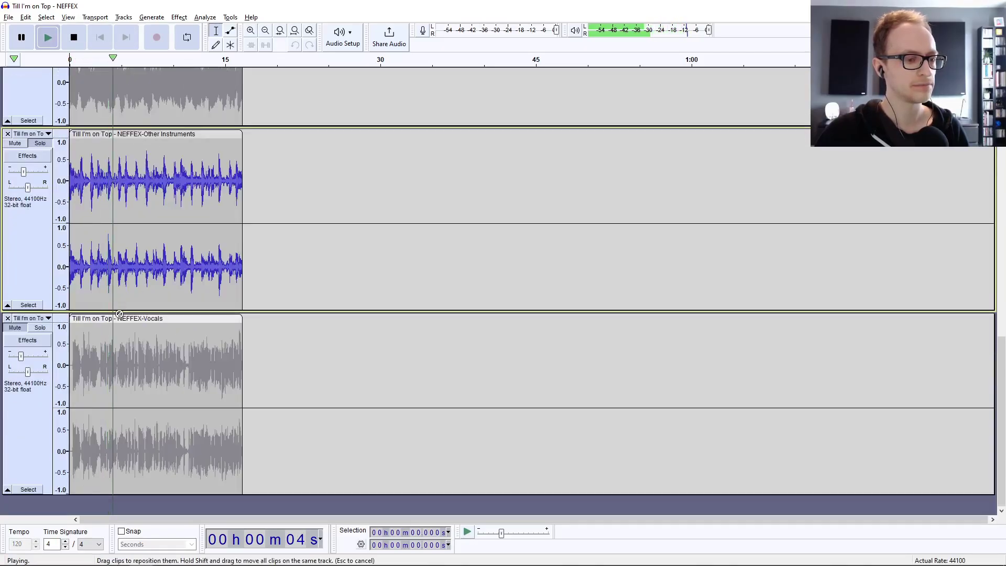
Solo the Vocals stem and play it from 4.753 s, then 4.146 s.
left_click(39, 328)
key("space")
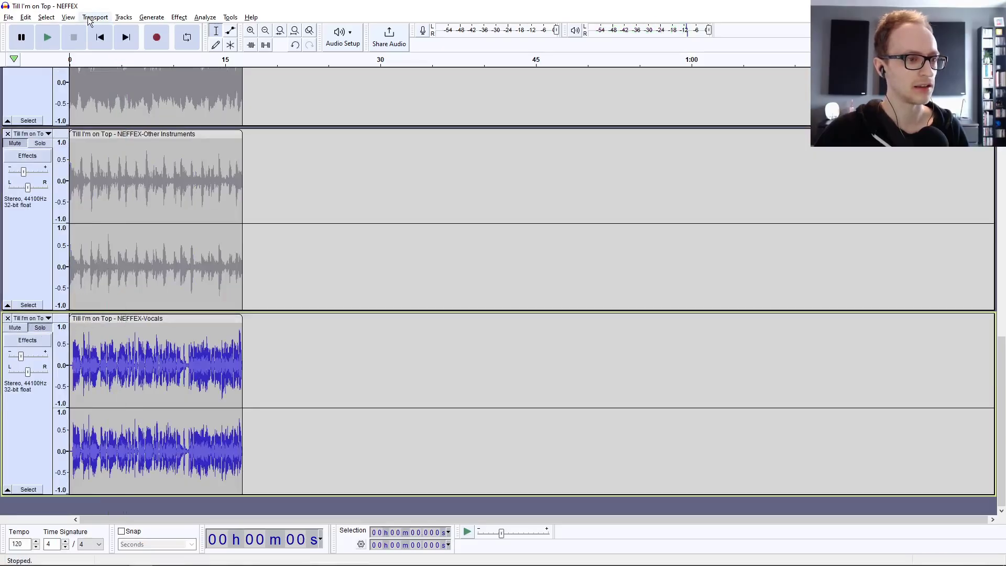
key("space")
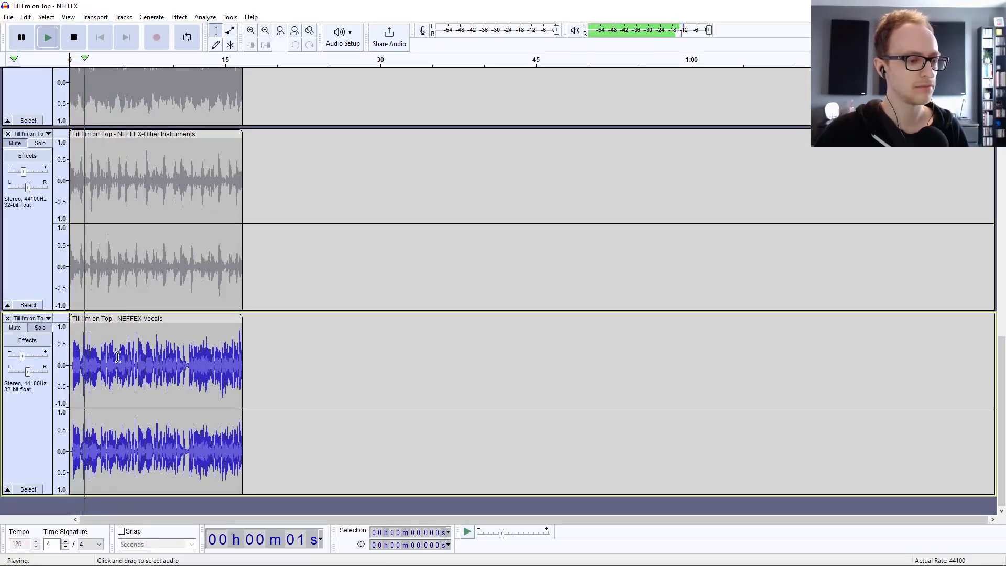
mouse_move(27, 360)
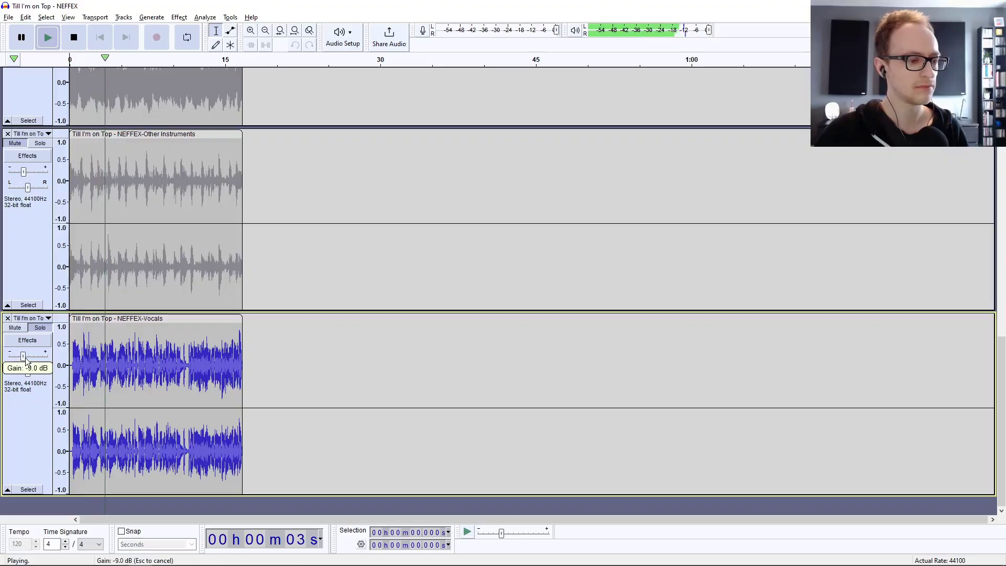
left_click(115, 348)
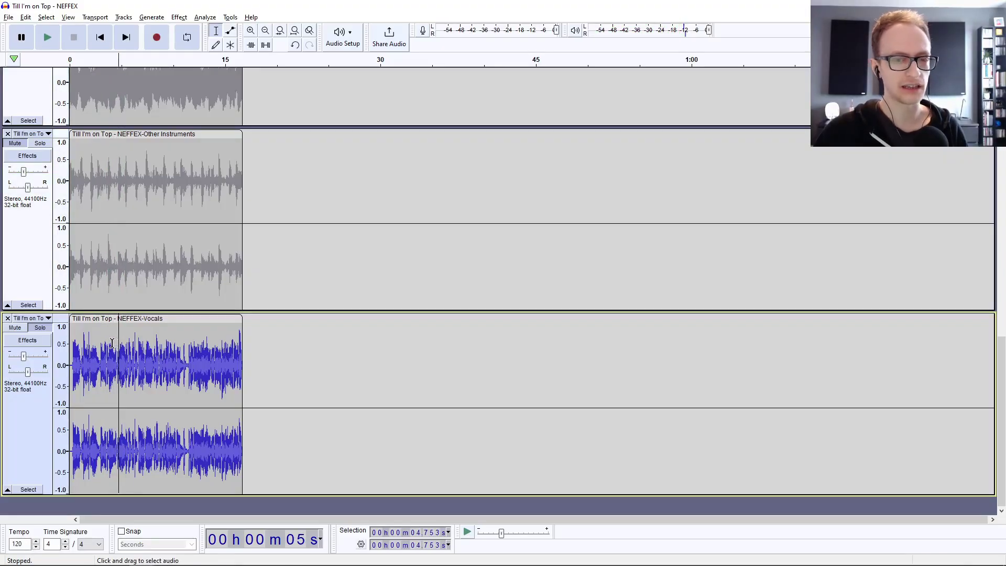
left_click(112, 341)
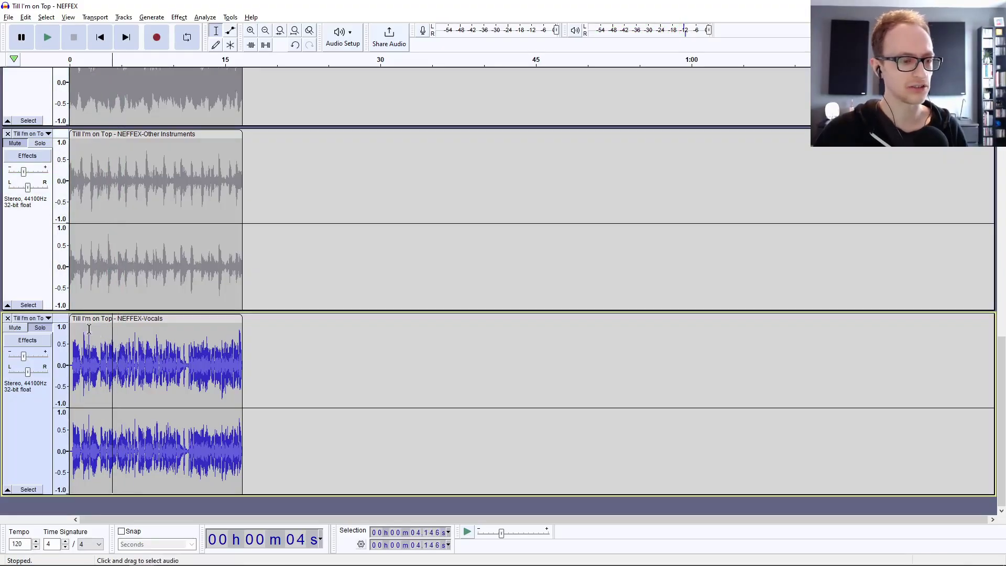
Unsolo the Vocals stem and set the play position to 2.983 s.
left_click(39, 329)
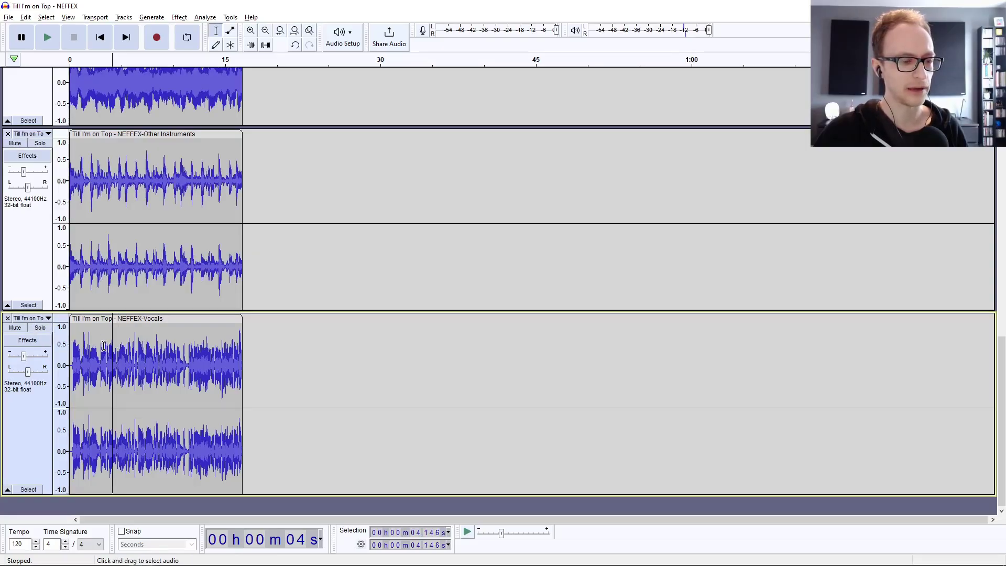
left_click(100, 344)
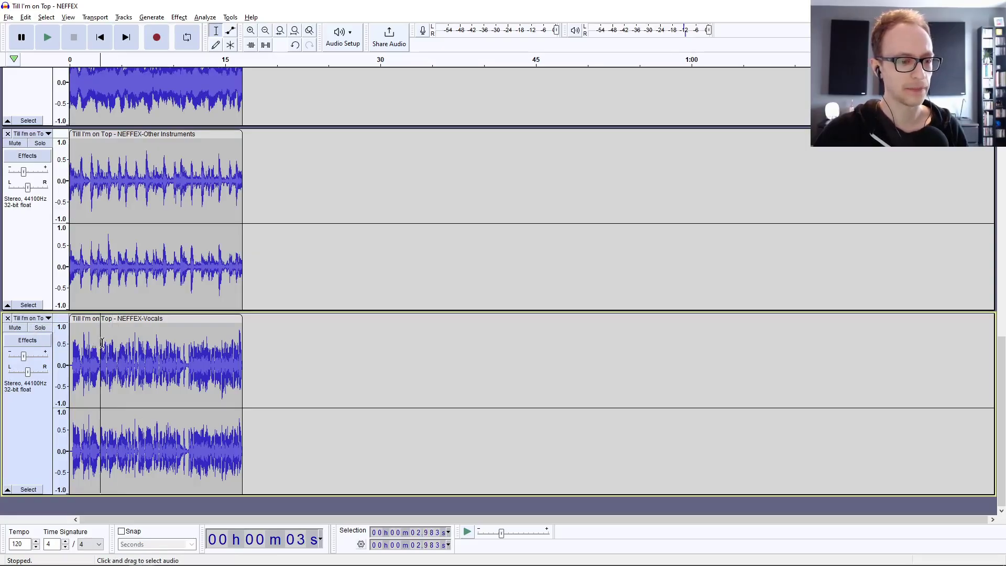
scroll(103, 342, "up", 2)
scroll(103, 341, "up", 15)
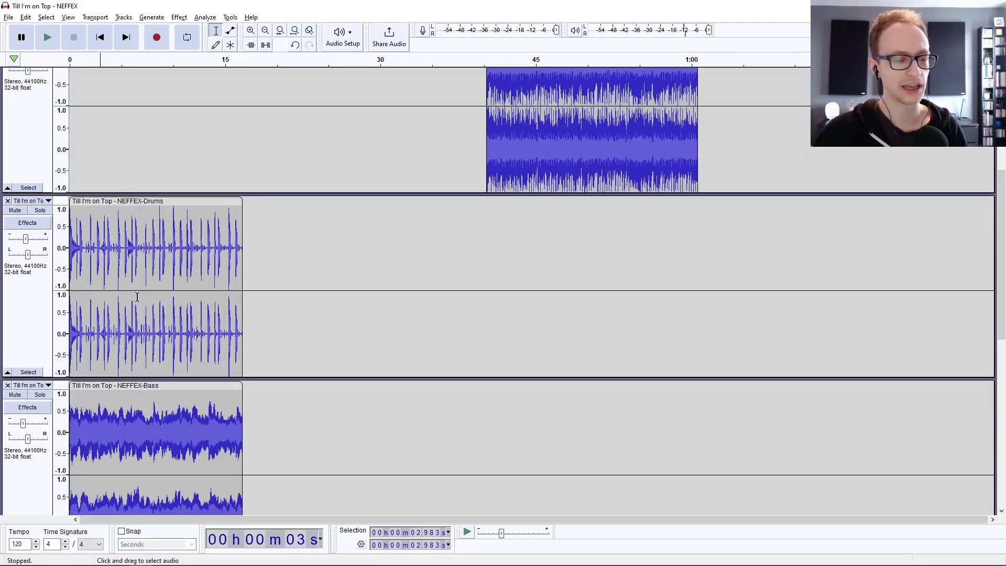
scroll(137, 297, "up", 4)
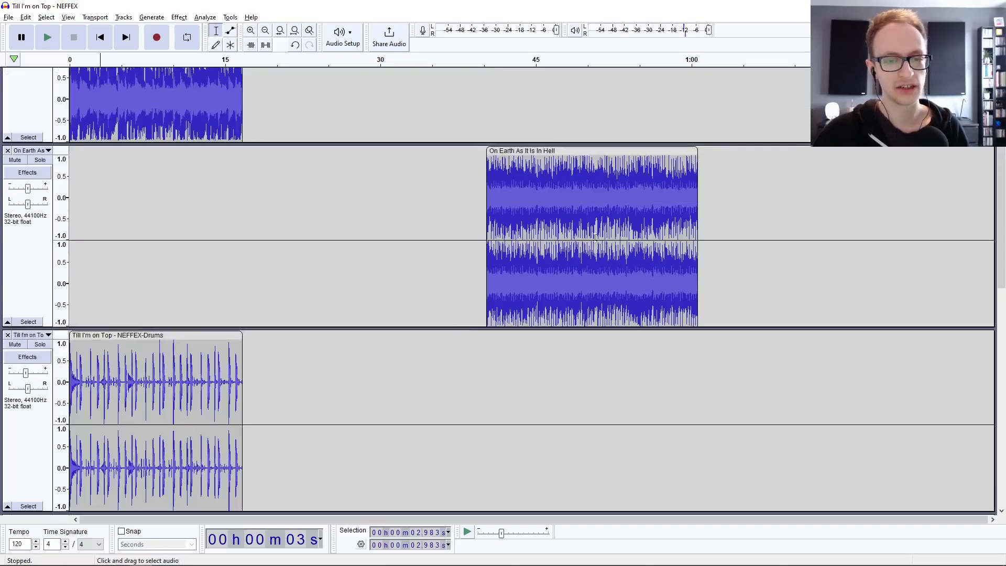
scroll(148, 353, "down", 6)
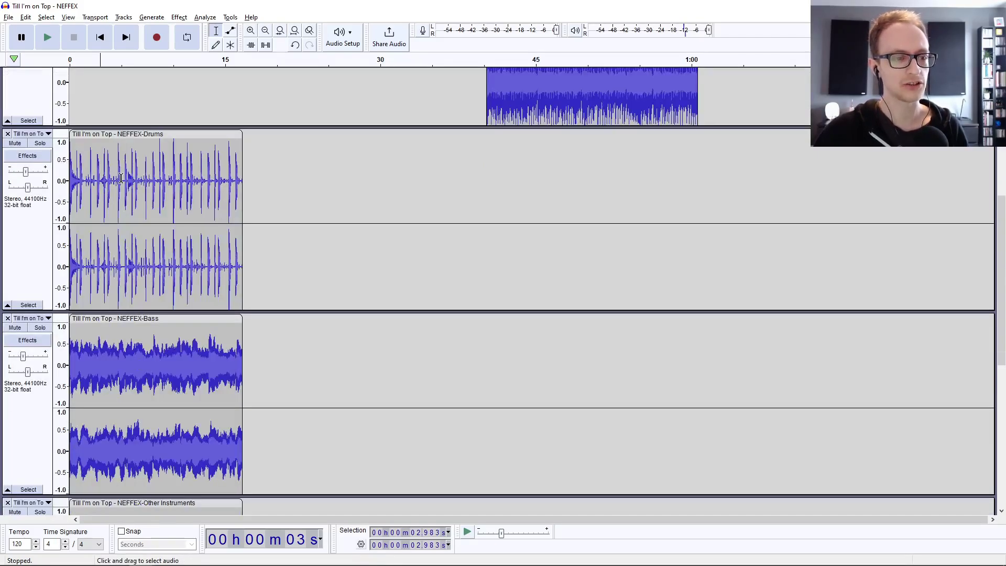
scroll(121, 178, "down", 11)
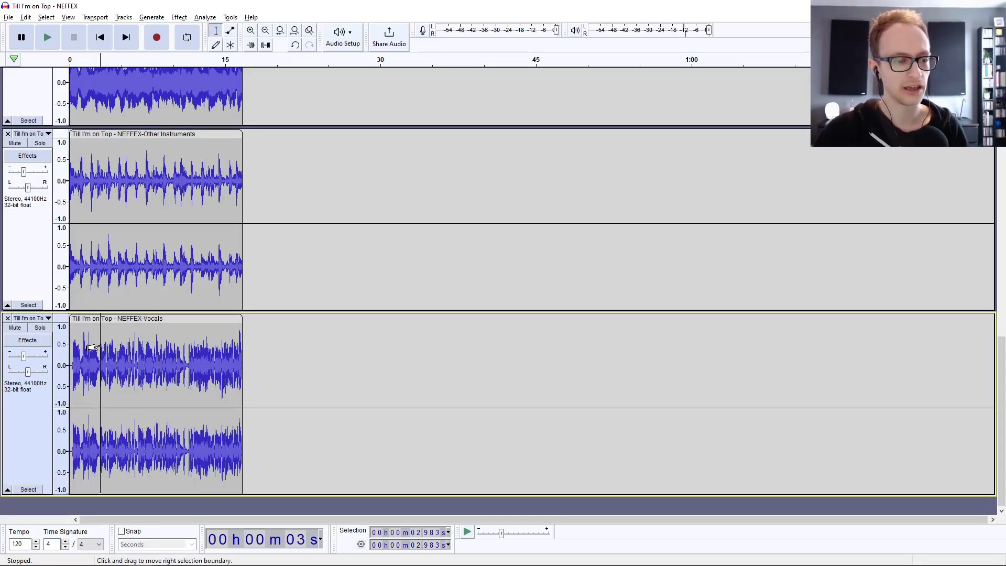
scroll(94, 347, "up", 15)
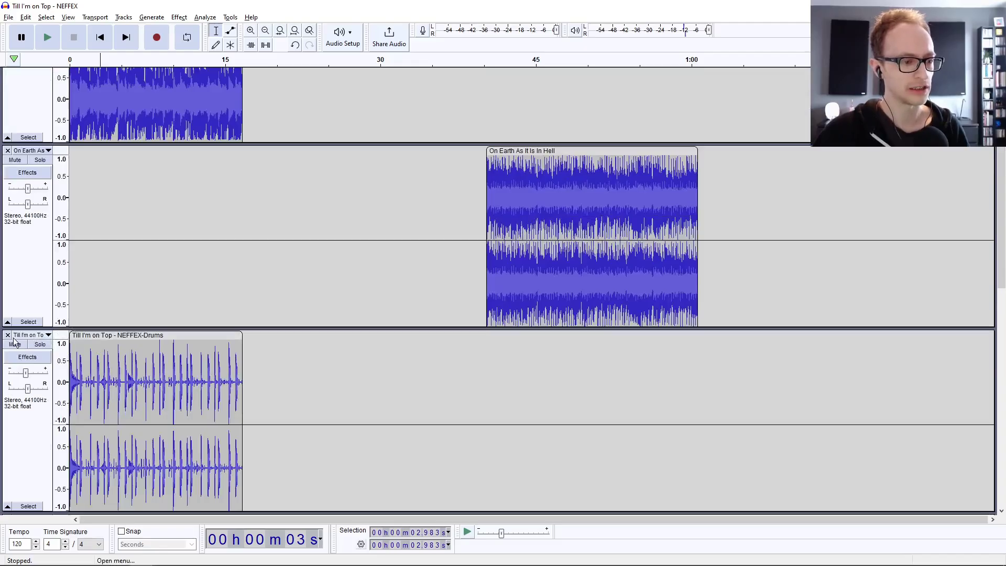
Remove three stem tracks and select Till I'm on Top for another separation.
left_click(7, 334)
left_click(8, 335)
left_click(8, 335)
left_click(11, 342)
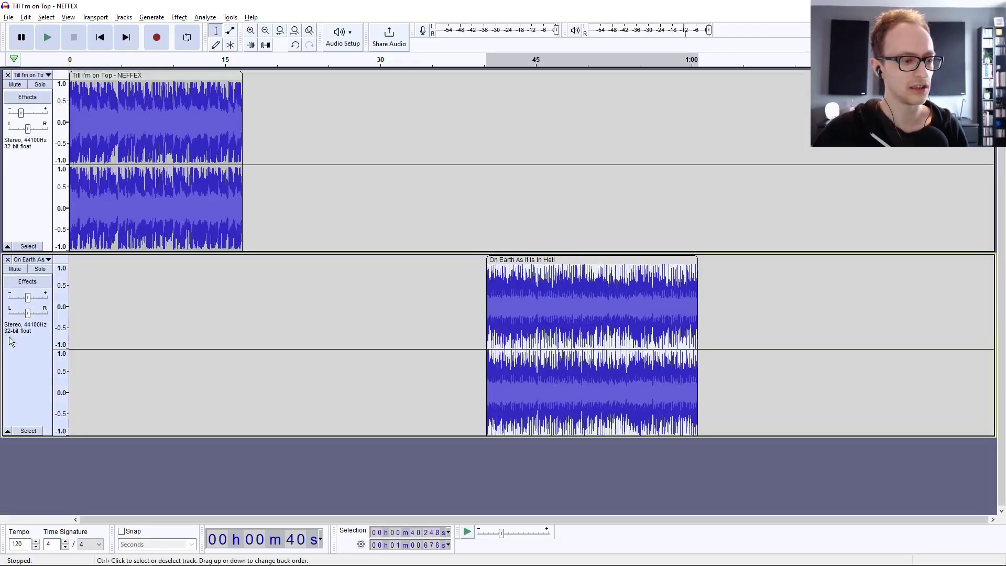
left_click(200, 115)
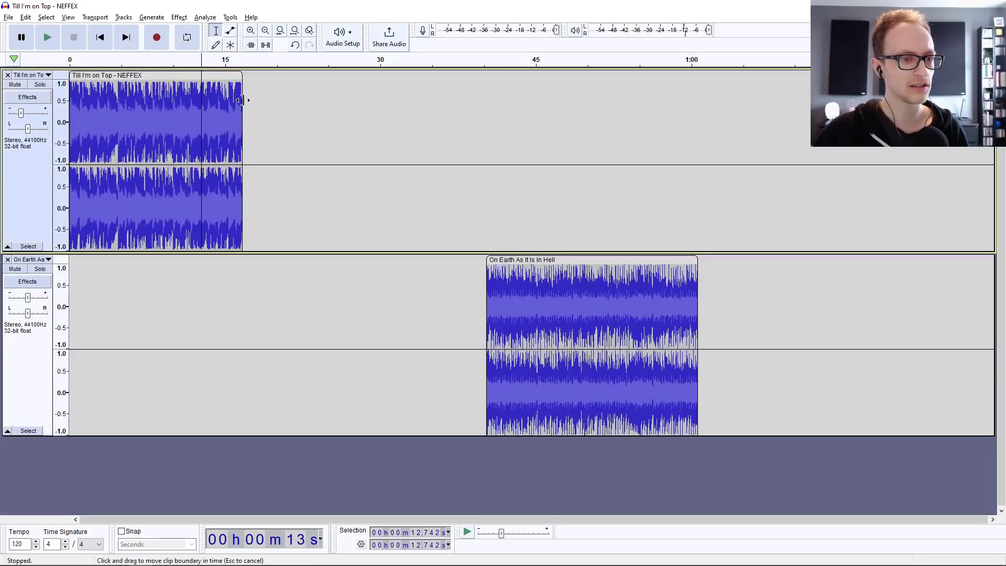
left_click(205, 17)
mouse_move(179, 17)
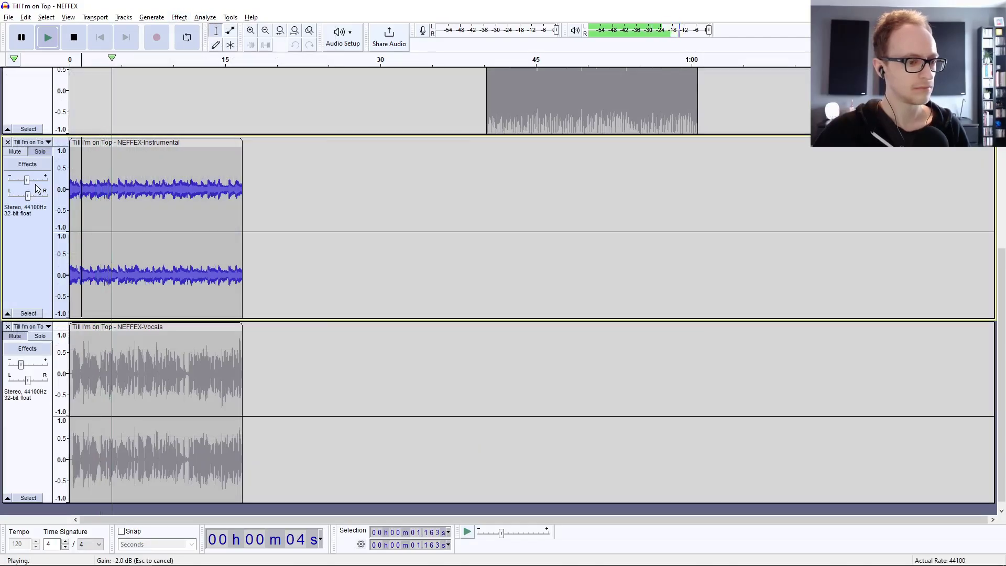
Audition the Vocals and Instrumental stems, stop playback, and mute the first song's track.
left_click(29, 356)
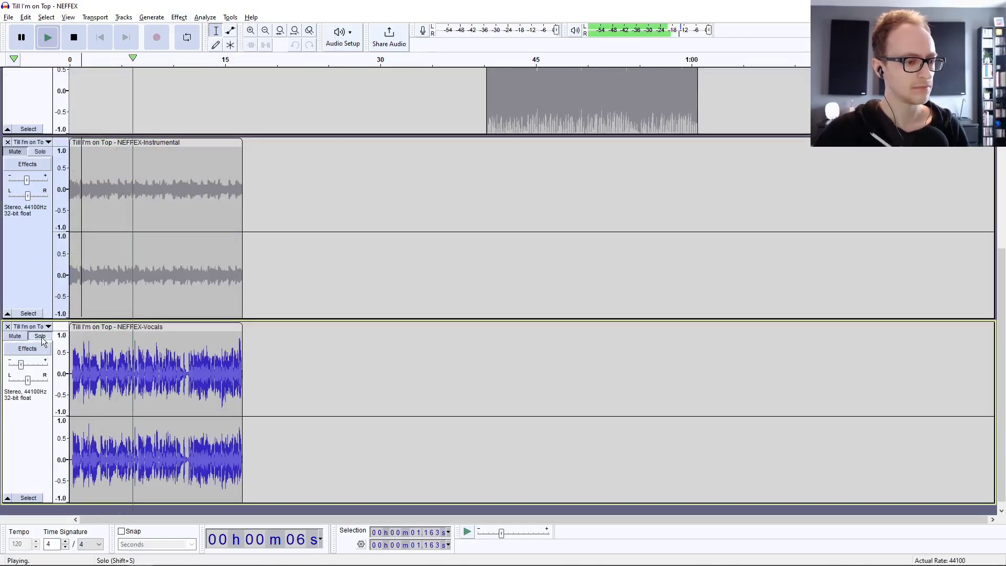
left_click(30, 312)
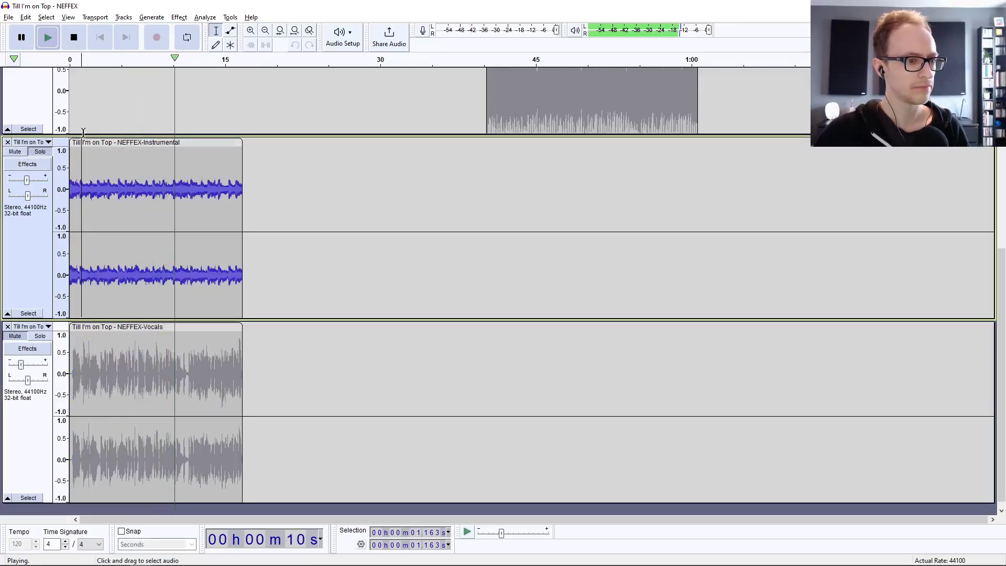
scroll(75, 131, "up", 5)
left_click(74, 37)
scroll(58, 84, "up", 2)
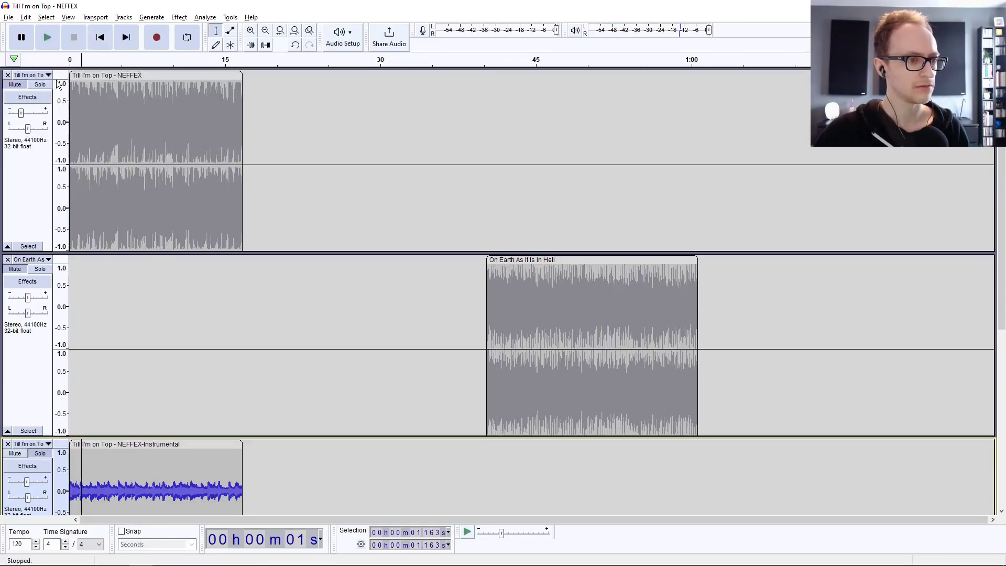
left_click(28, 84)
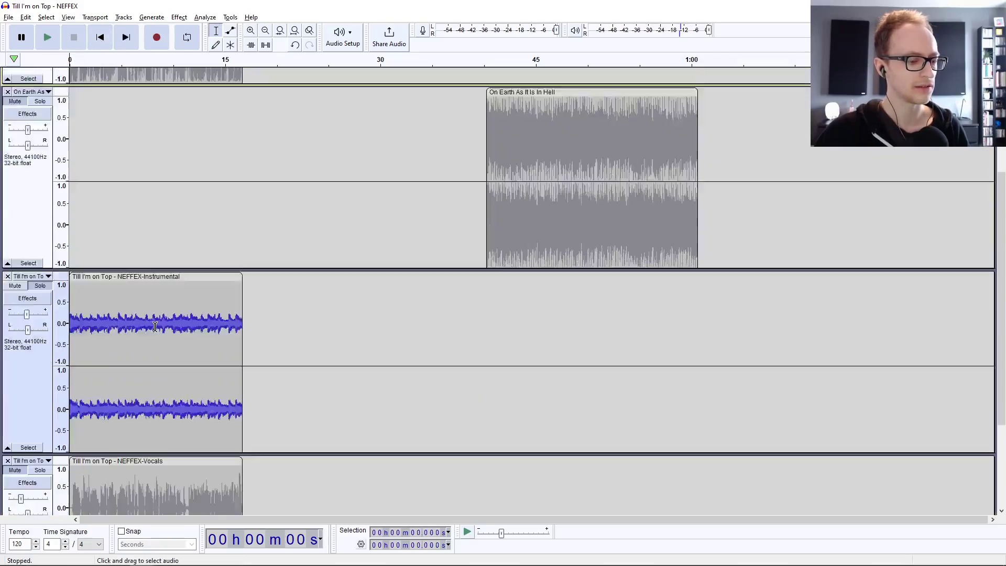
Unmute the Till I'm on Top Vocals stem and play the tracks.
scroll(155, 327, "down", 2)
left_click(15, 403)
key("space")
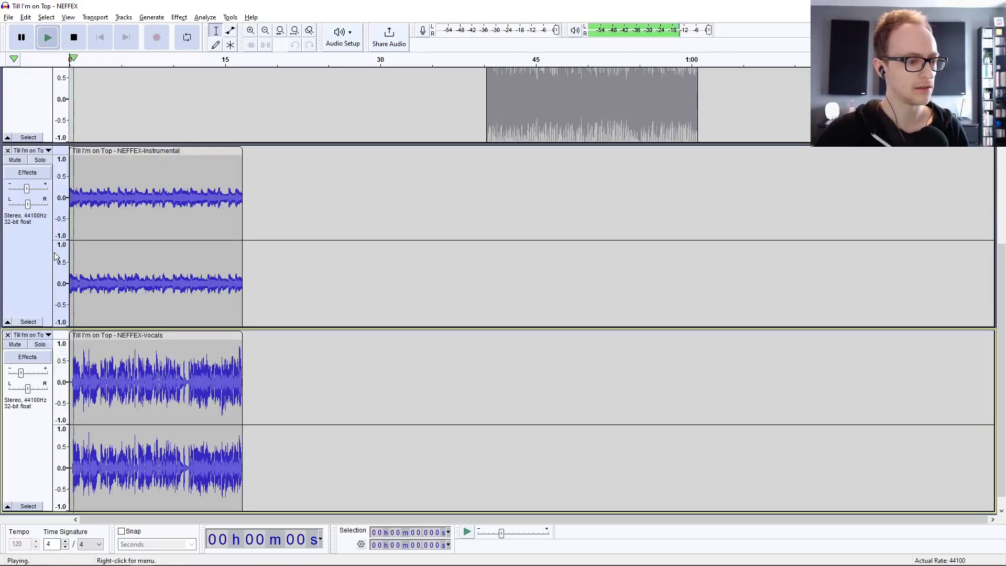
scroll(117, 181, "up", 3)
scroll(117, 181, "up", 3)
scroll(103, 199, "down", 7)
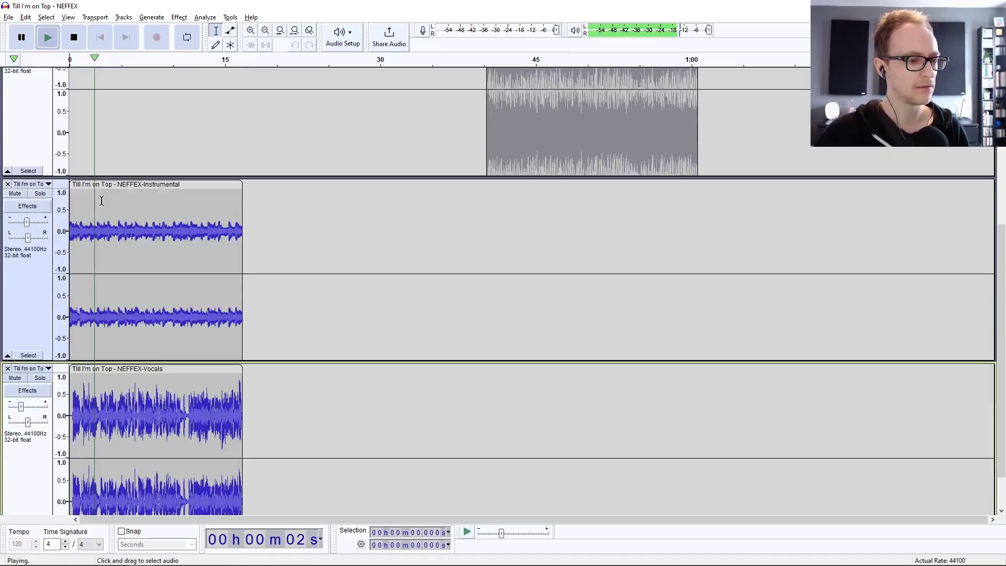
scroll(129, 278, "up", 7)
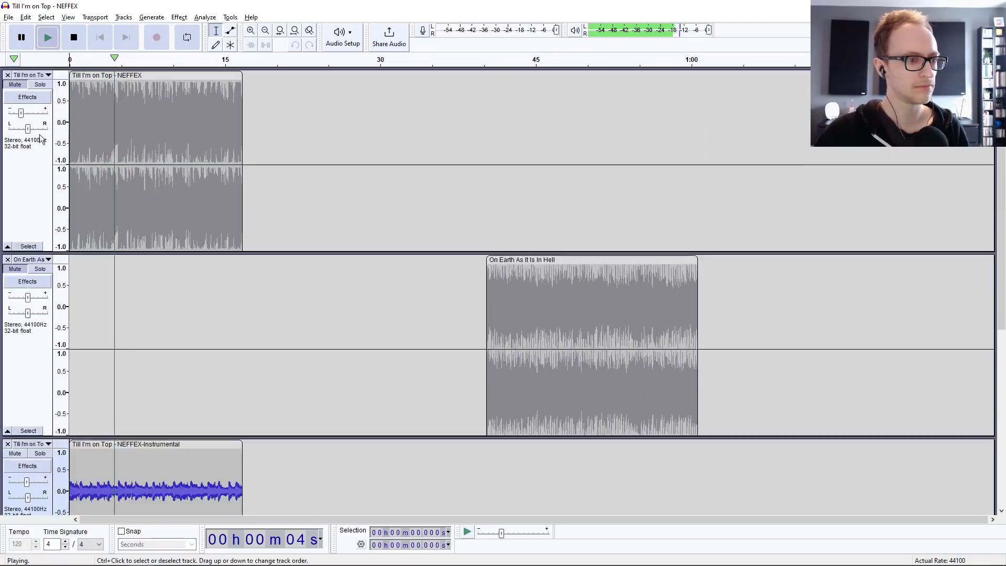
Solo the original Till I'm on Top track and lower its gain to -15 dB.
left_click(40, 86)
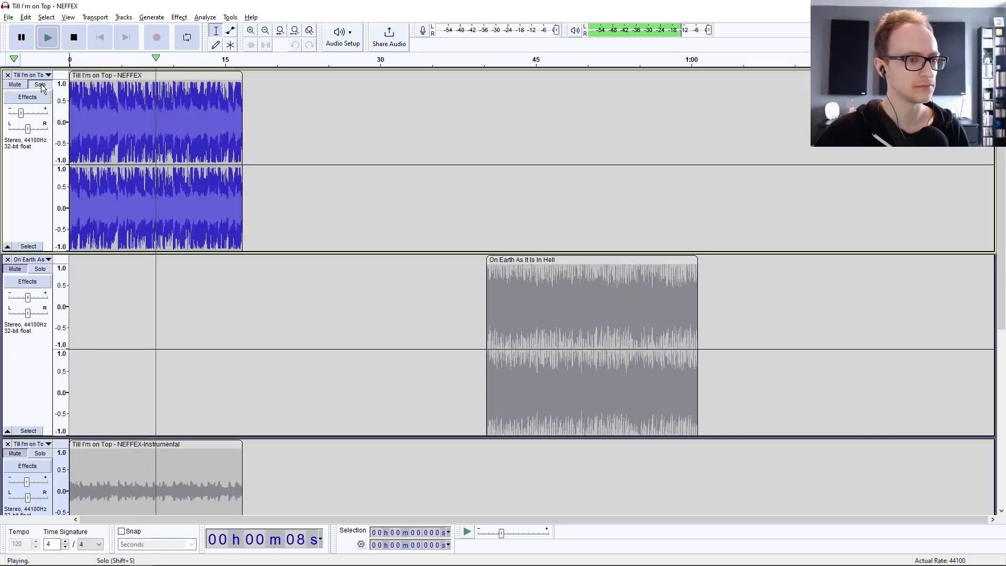
left_click_drag(24, 114, 18, 116)
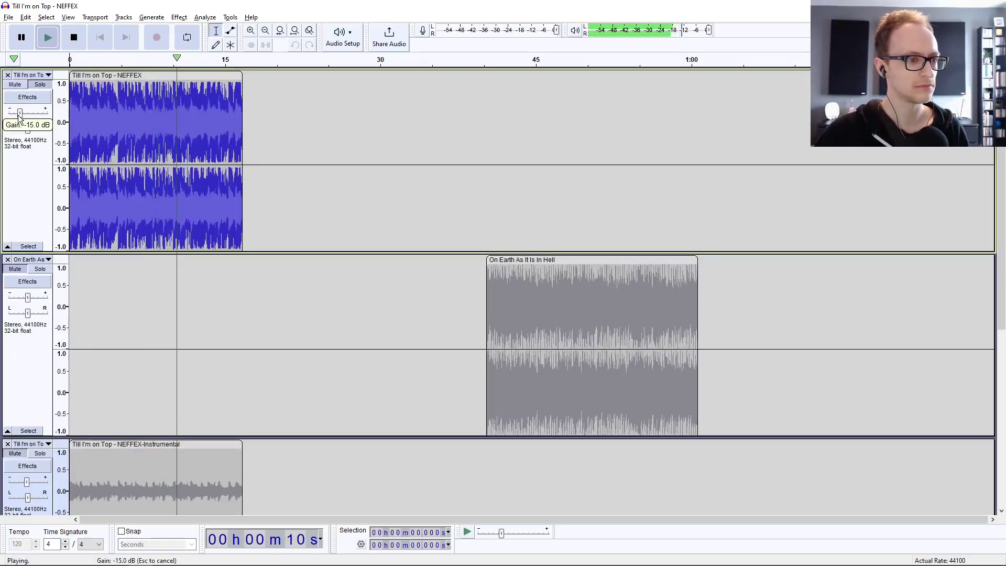
left_click(192, 109)
Move the On Earth As It Is In Hell clip earlier to about 30 s.
scroll(216, 122, "down", 5)
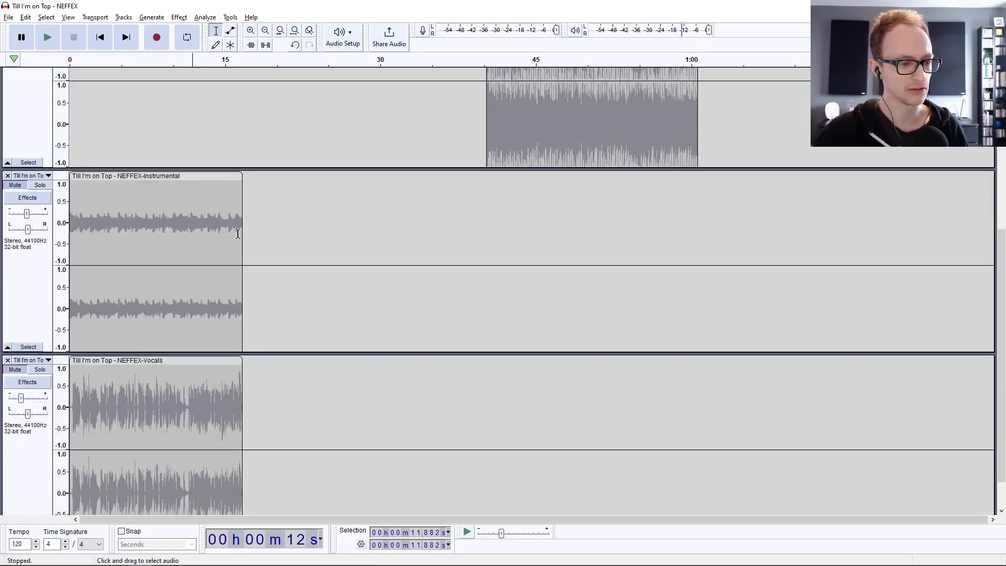
scroll(175, 221, "up", 4)
scroll(207, 243, "down", 2)
scroll(419, 363, "up", 1)
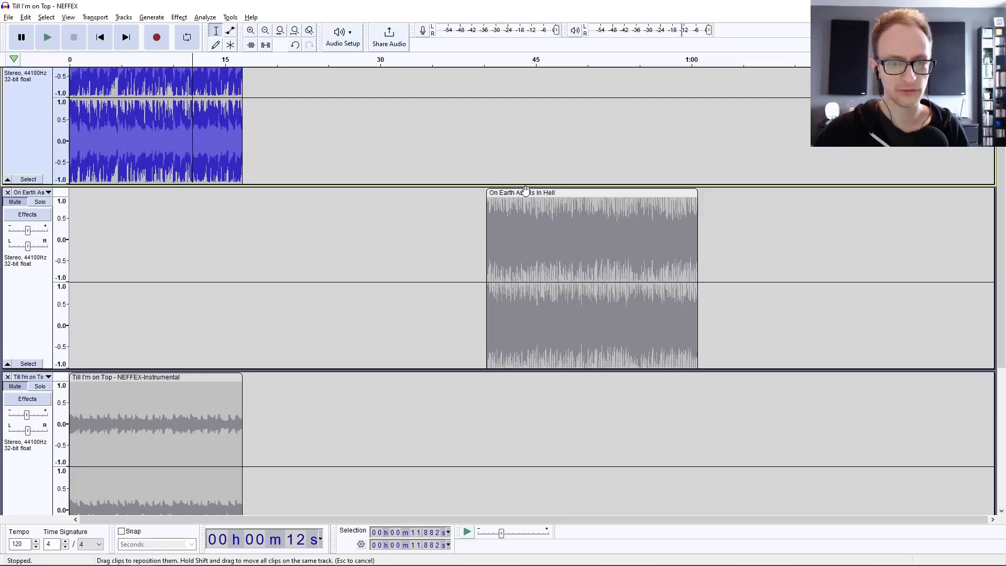
left_click_drag(526, 190, 423, 192)
left_click(402, 216)
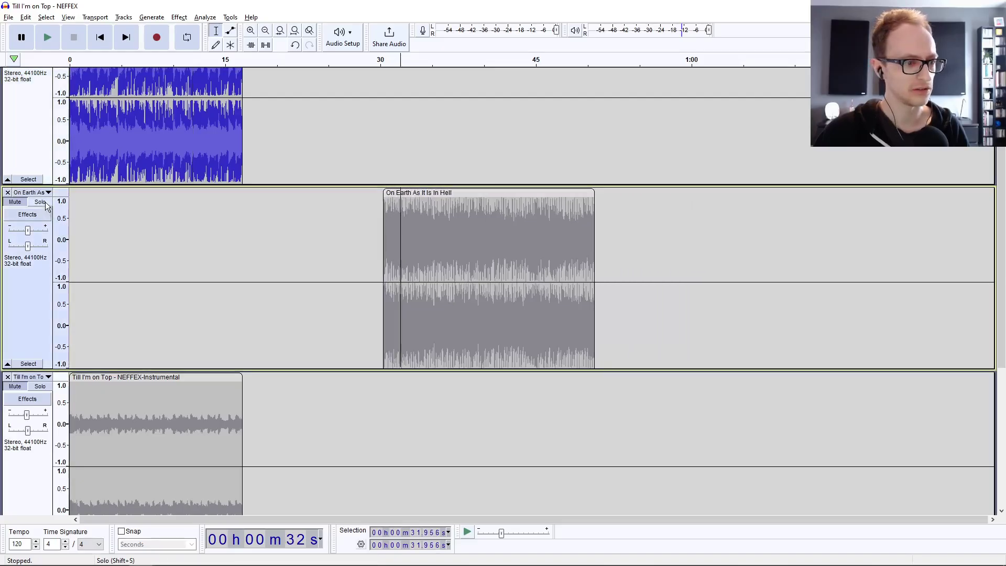
Solo the clip at -10 dB gain, play it, and select 28.922–51.220 s.
left_click(384, 240)
scroll(399, 288, "up", 2)
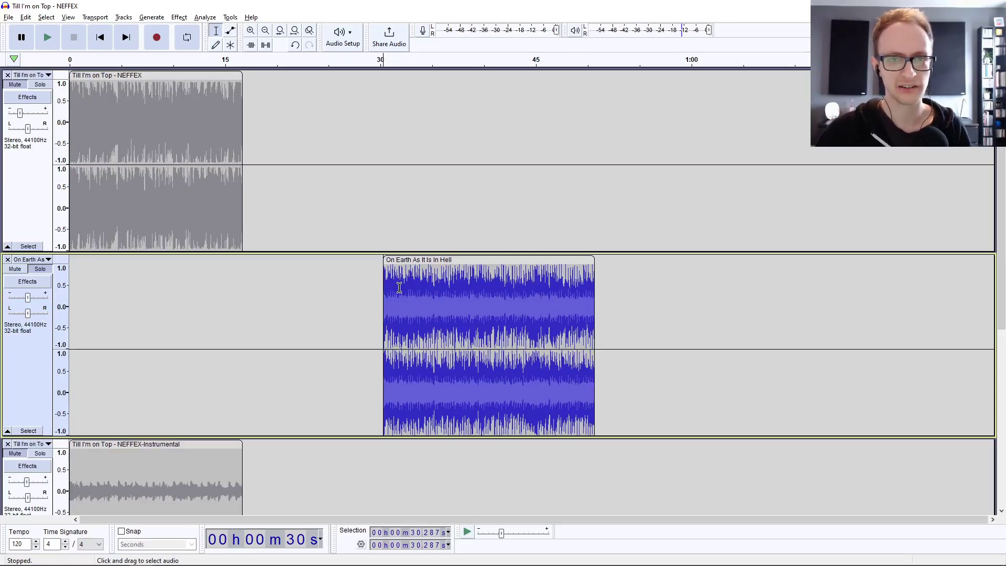
key("space")
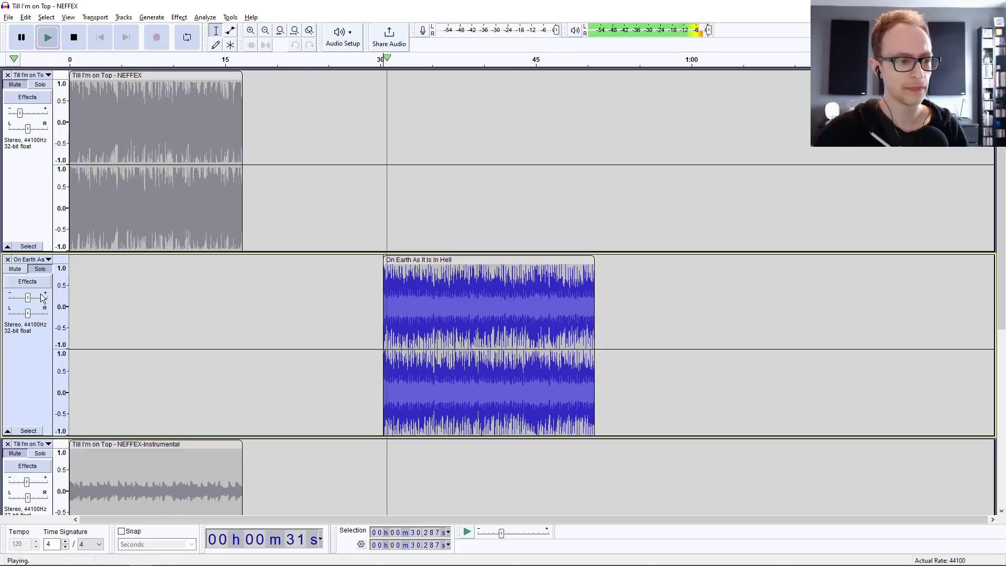
left_click_drag(28, 297, 22, 299)
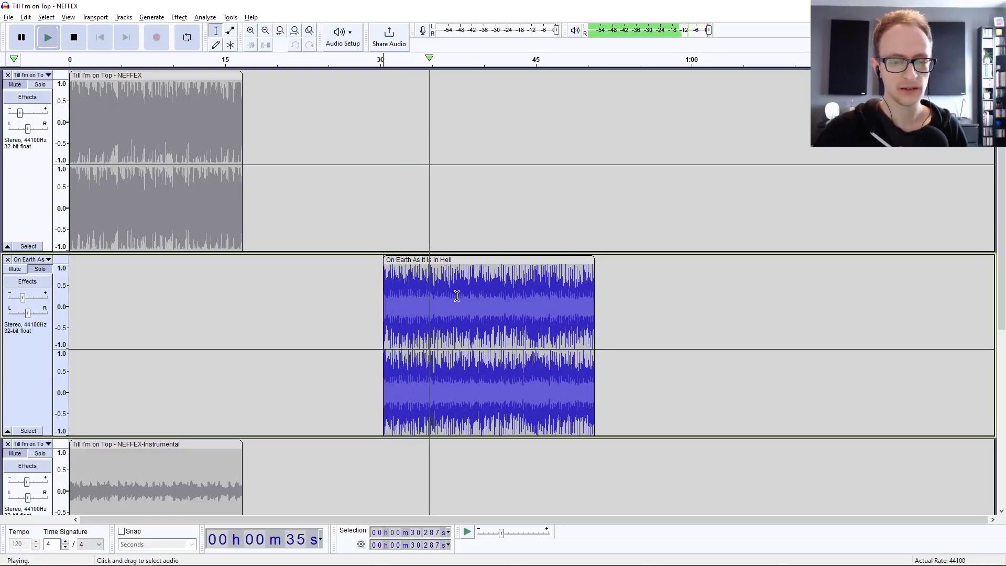
key("space")
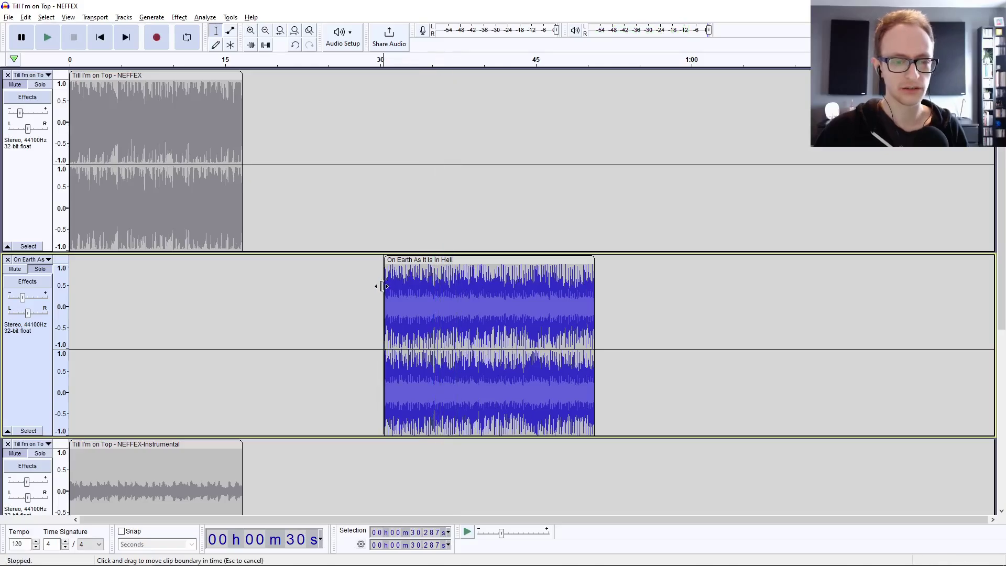
left_click_drag(599, 283, 369, 288)
Rerun OpenVINO Music Separation on the selected clip and play the new stems.
left_click(180, 17)
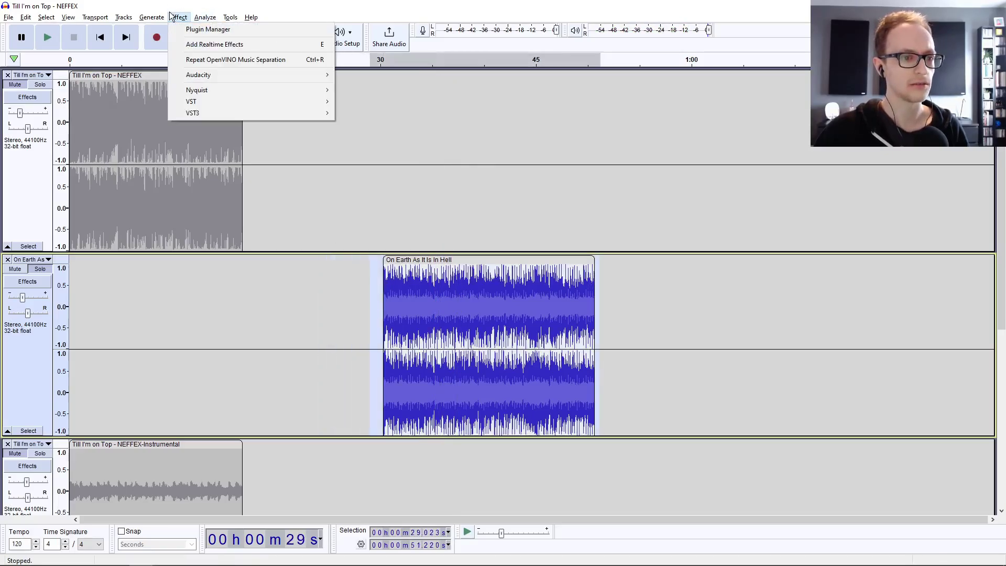
mouse_move(198, 75)
left_click(416, 293)
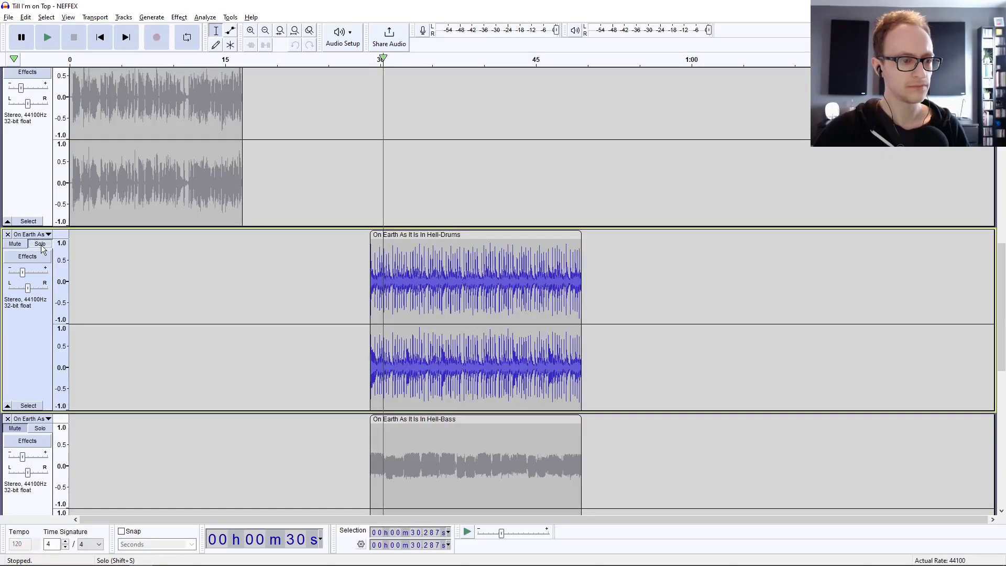
key("space")
scroll(241, 335, "down", 3)
scroll(260, 347, "down", 5)
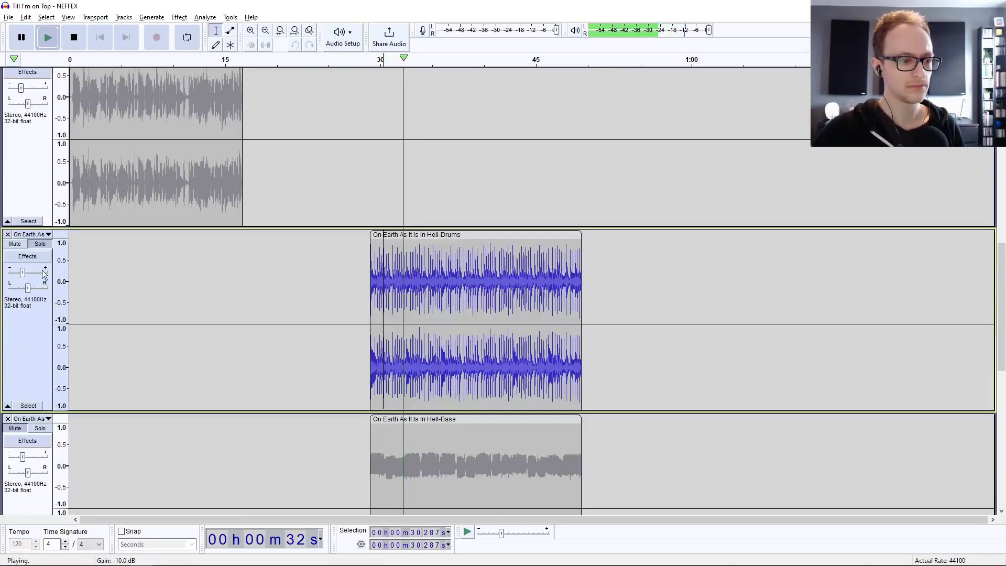
Turn down the Drums gain, solo and adjust the Bass, and lower the Vocals gain.
left_click_drag(33, 272, 29, 272)
scroll(398, 320, "down", 5)
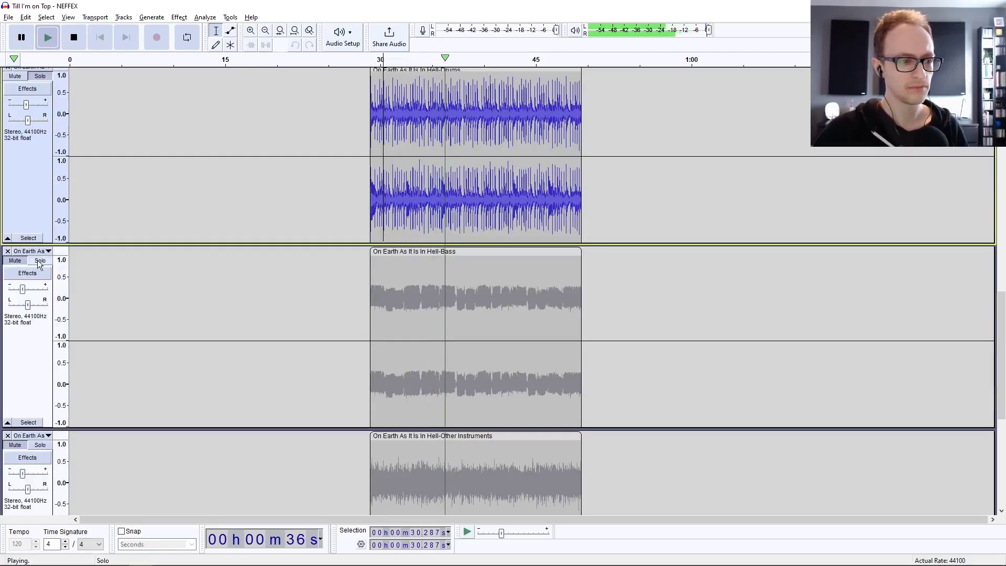
left_click(3, 286)
left_click_drag(23, 289, 27, 310)
scroll(86, 392, "down", 4)
scroll(86, 392, "down", 1)
scroll(128, 353, "down", 4)
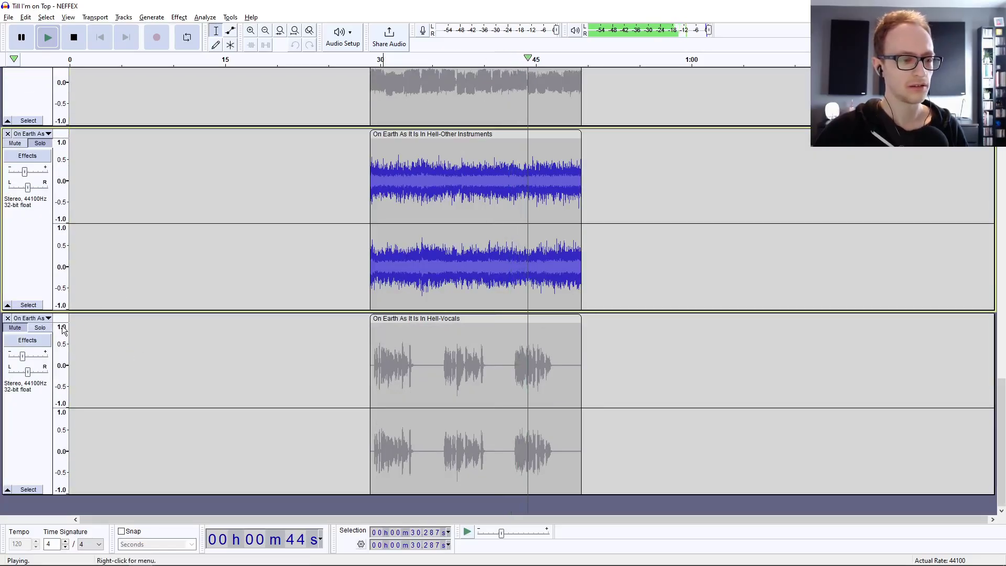
left_click(363, 358)
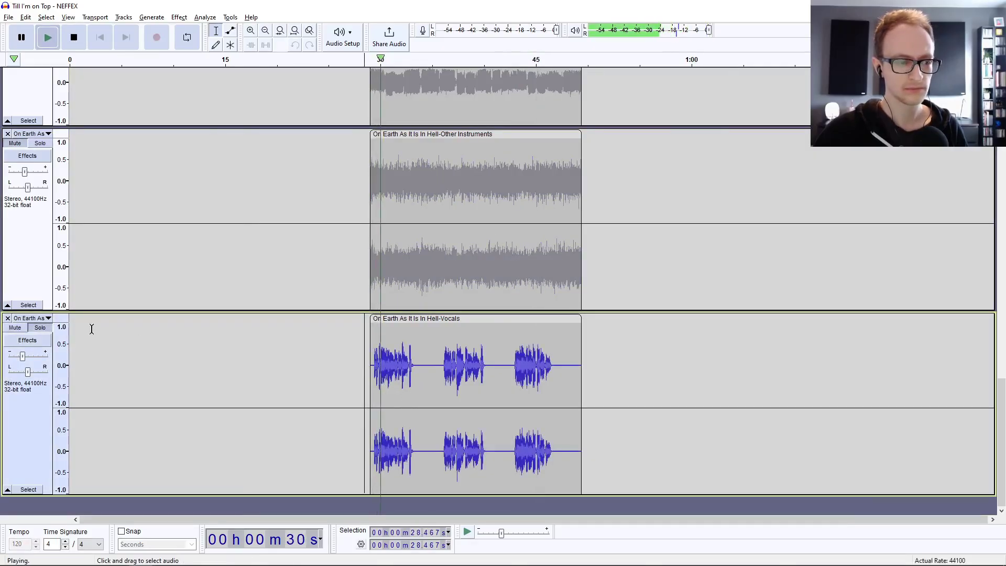
left_click_drag(24, 357, 30, 360)
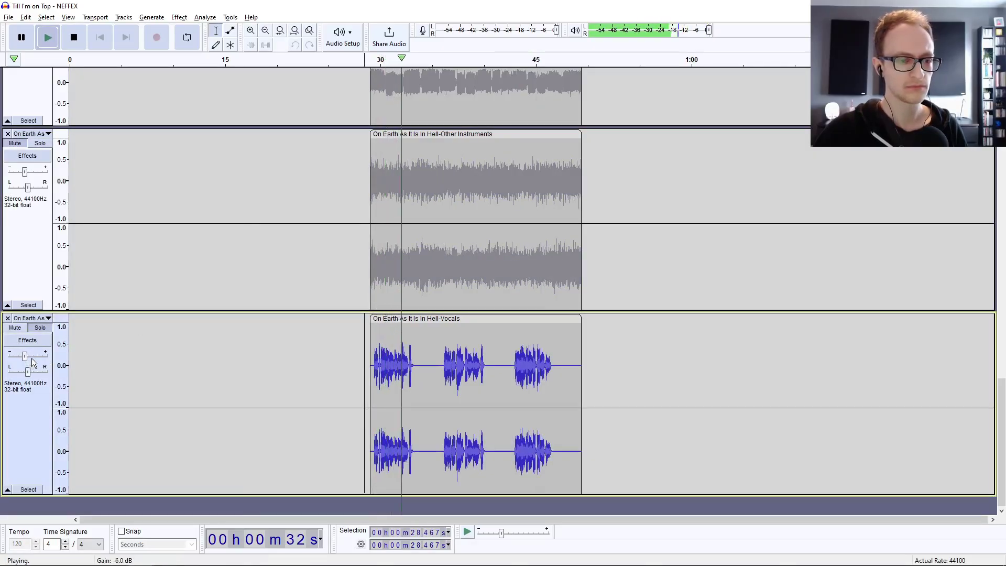
Mute the Vocals stem, stop playback, and unmute the original On Earth As It Is In Hell track.
left_click(15, 327)
key("space")
scroll(332, 253, "up", 10)
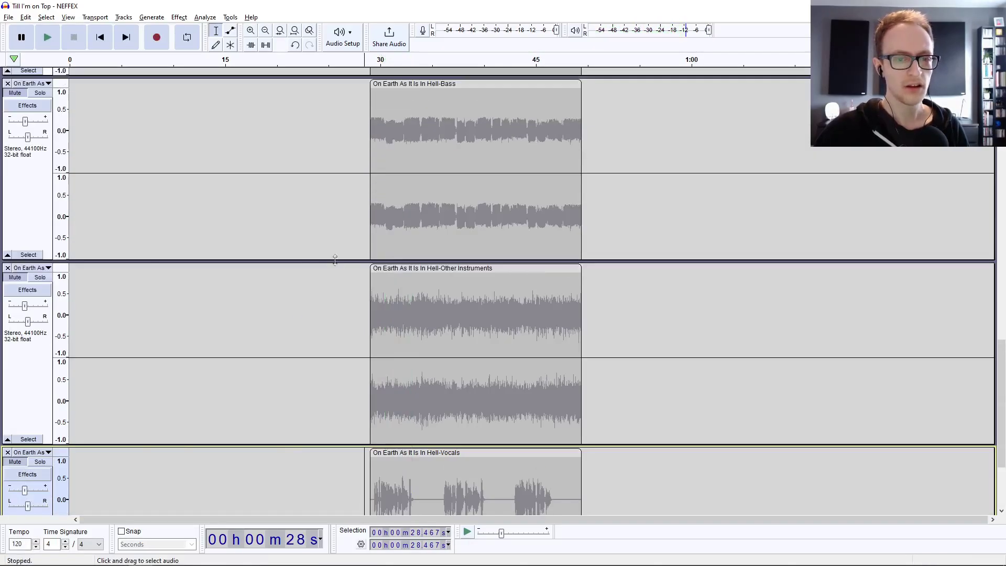
scroll(134, 265, "up", 12)
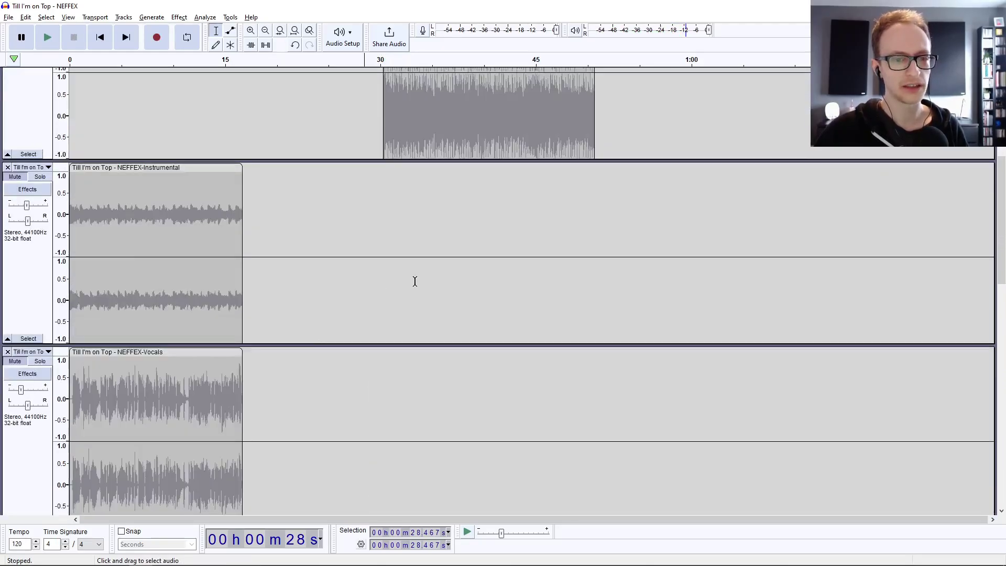
left_click(380, 226)
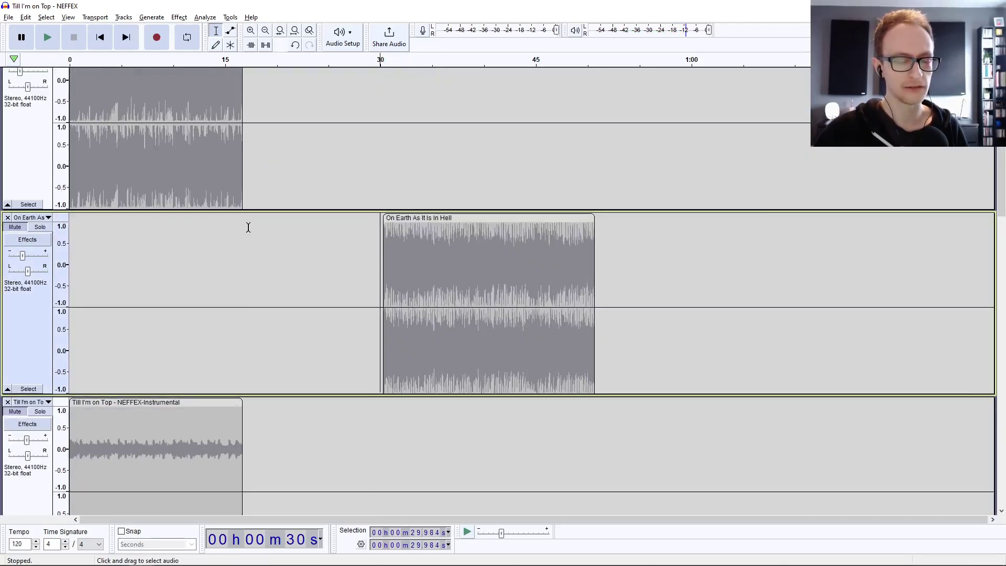
left_click(10, 228)
Unmute the Drums, Bass and Other Instruments stems.
scroll(308, 281, "down", 10)
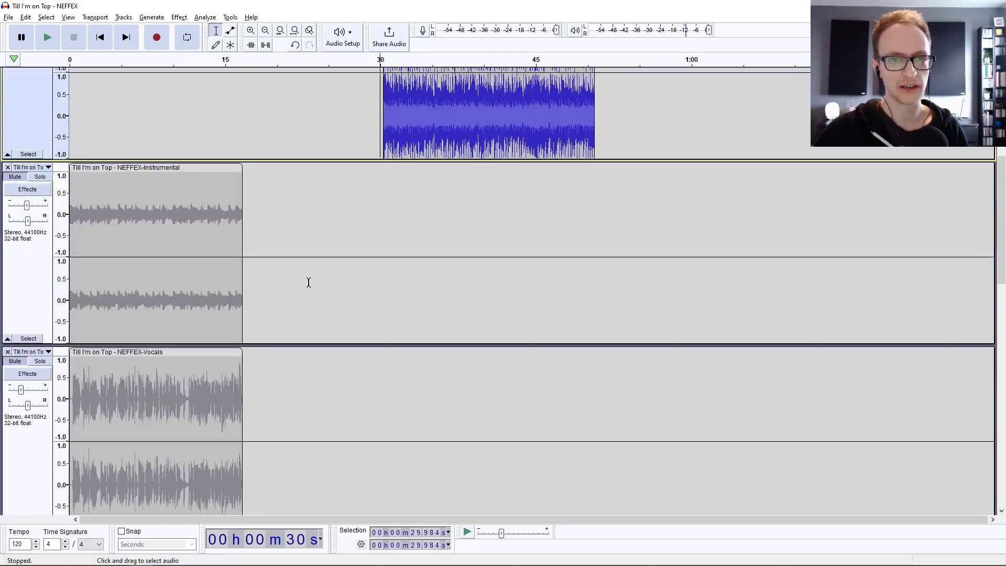
scroll(253, 264, "up", 8)
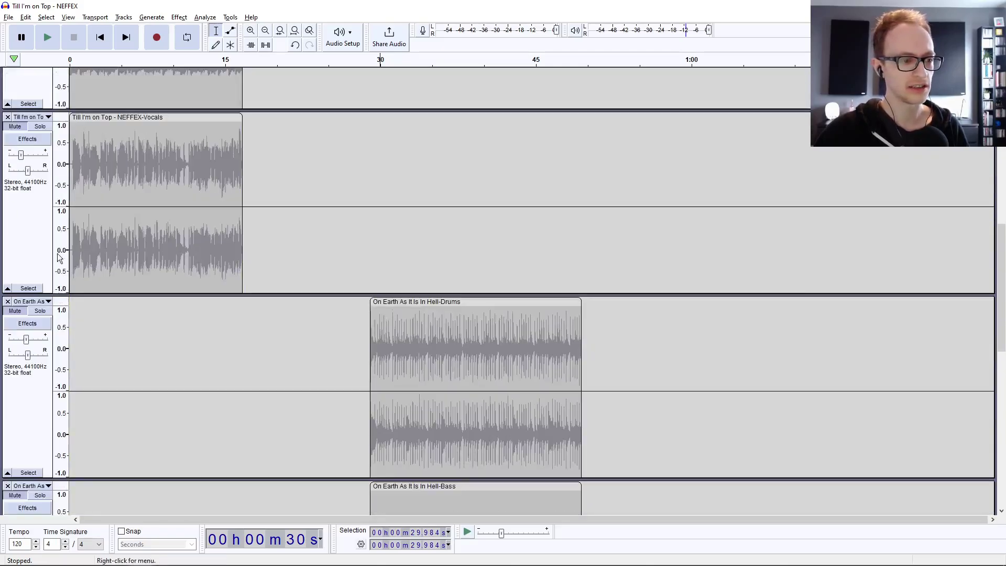
left_click(45, 205)
left_click(15, 311)
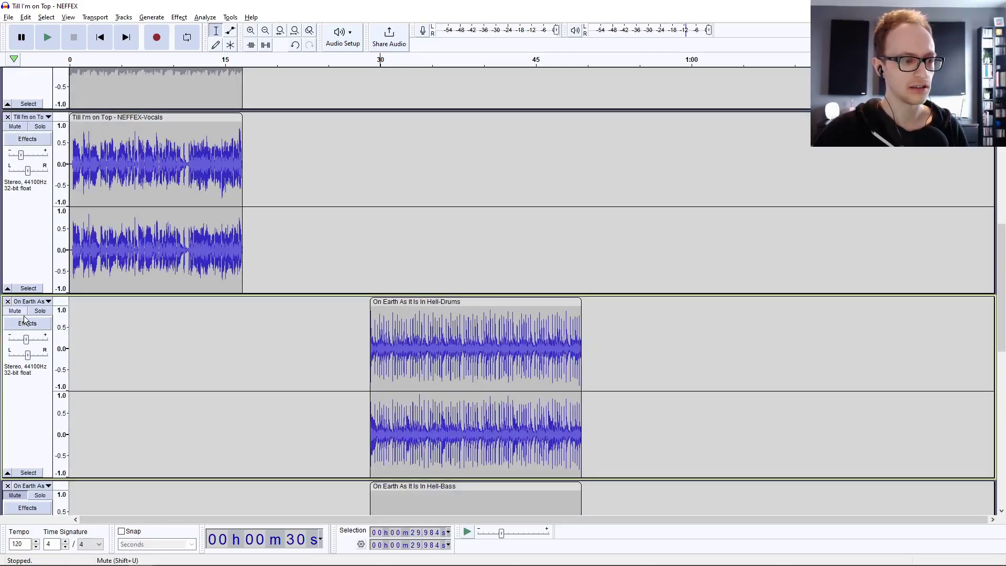
scroll(26, 294, "down", 4)
left_click(14, 295)
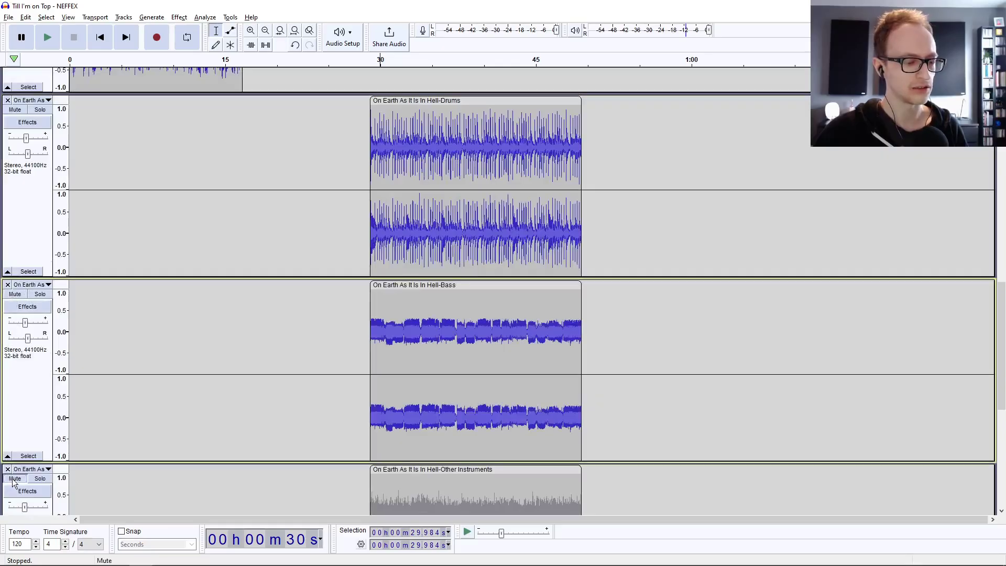
left_click(13, 479)
scroll(30, 430, "down", 5)
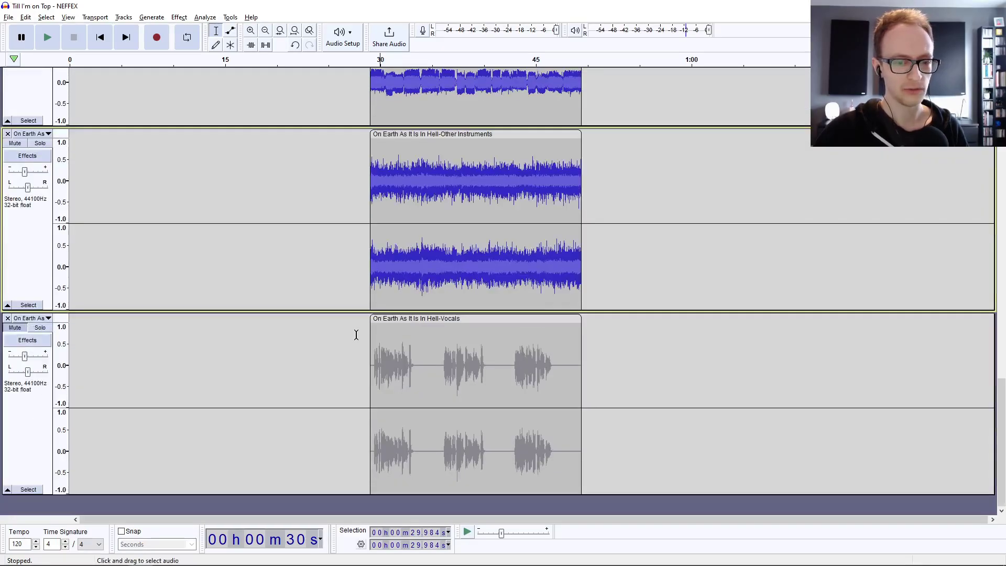
scroll(356, 335, "up", 10)
Play the stem mix from about 33 s, then stop.
left_click(412, 107)
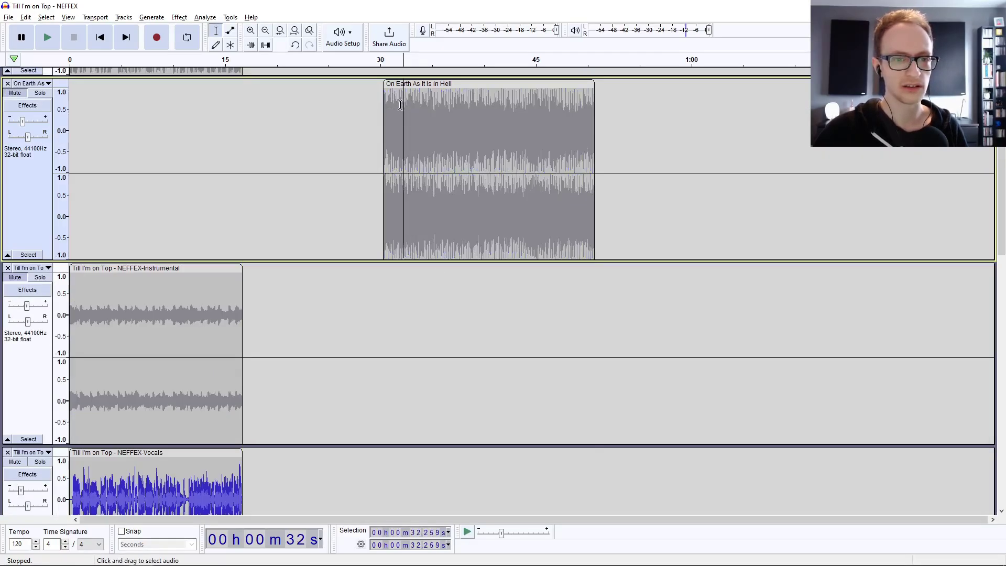
key("space")
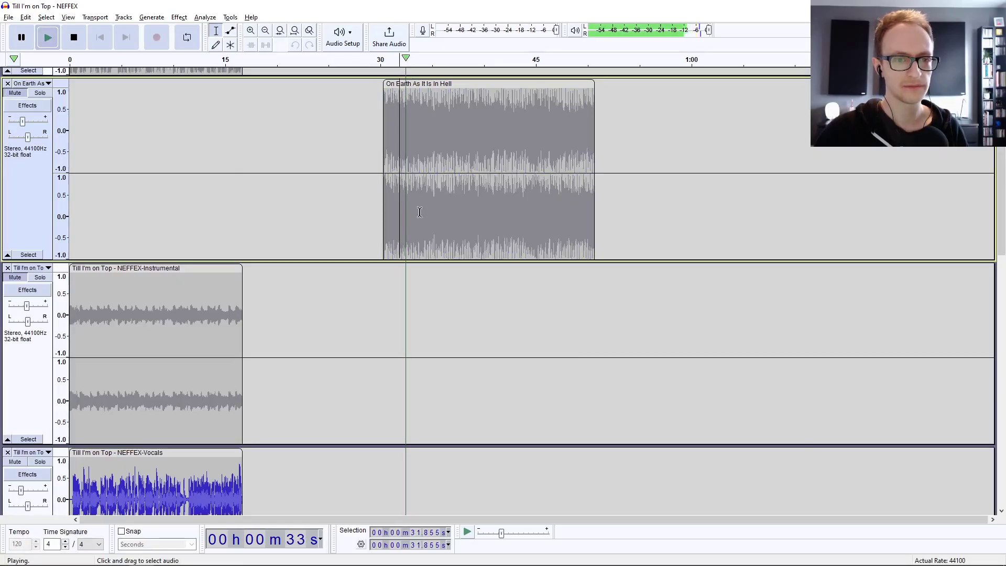
scroll(413, 253, "down", 5)
scroll(413, 253, "down", 10)
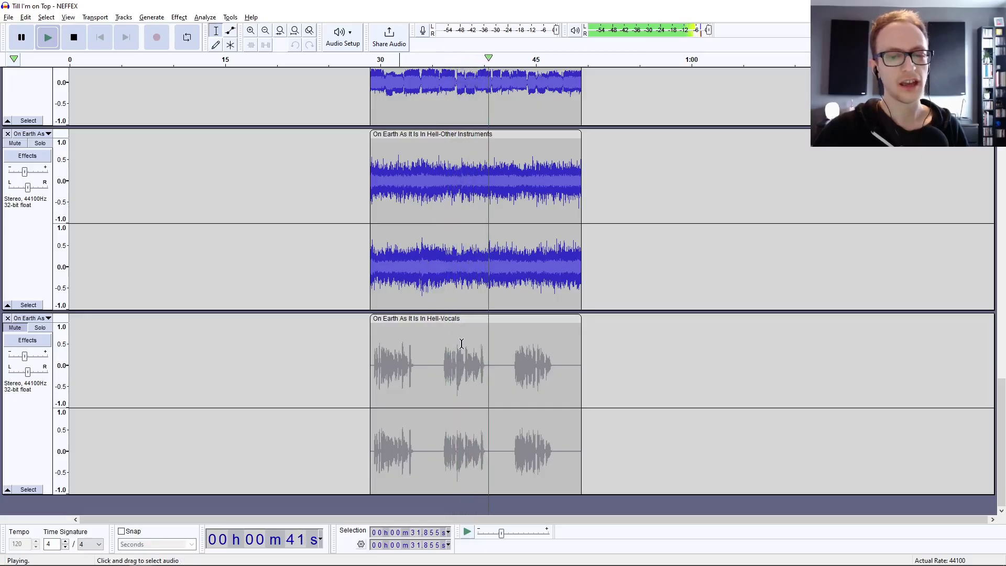
key("space")
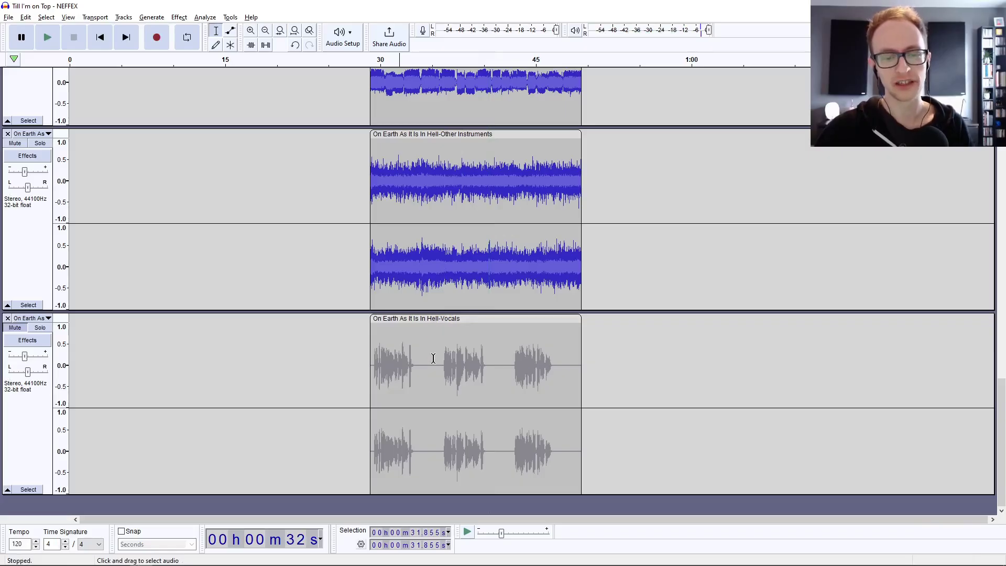